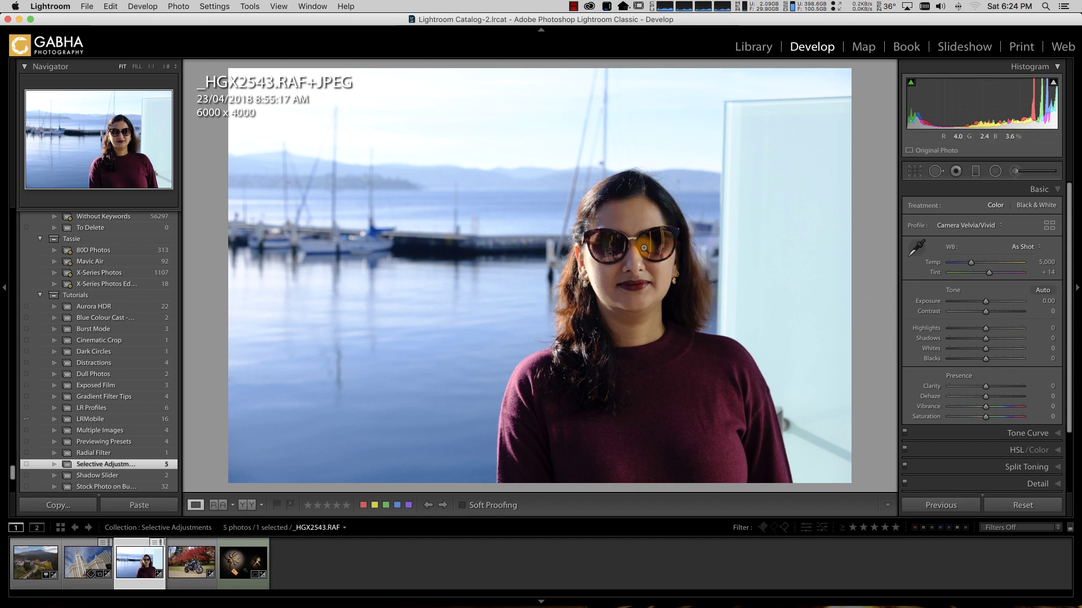
Add a radial filter over the woman's face in the harbour portrait with exposure set to 0.44.
{"action": "left_click", "coordinate": [996, 172]}
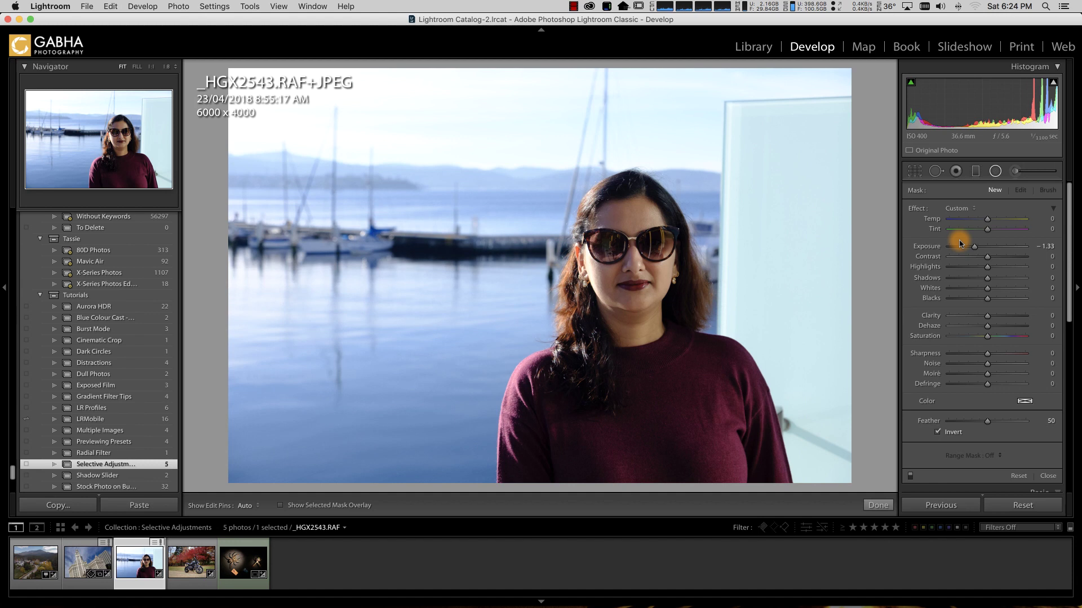
{"action": "double_click", "coordinate": [976, 249]}
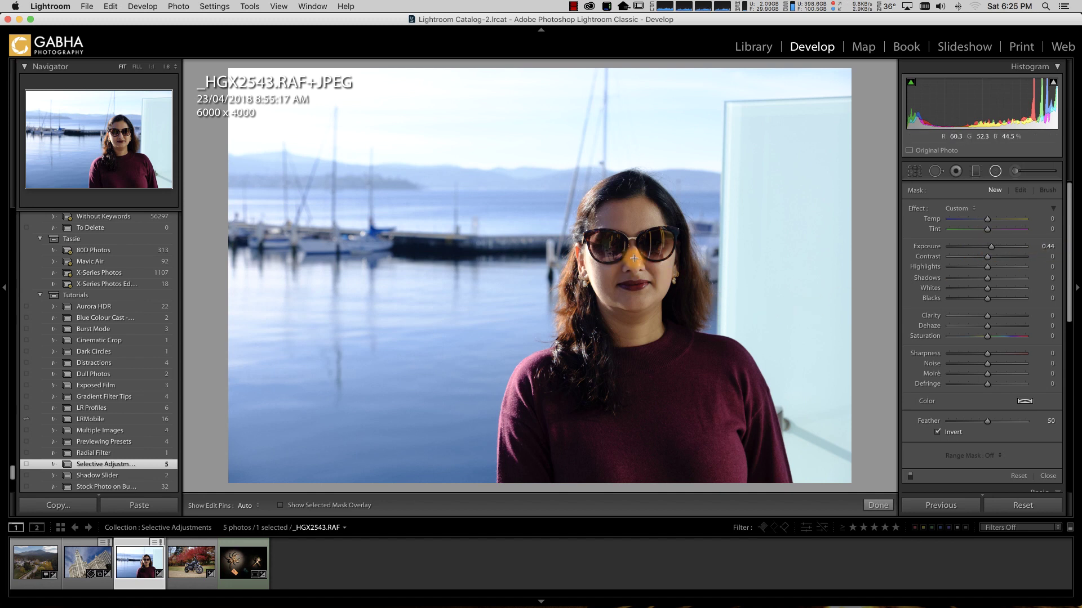
{"action": "left_click_drag", "start_coordinate": [635, 255], "coordinate": [709, 344]}
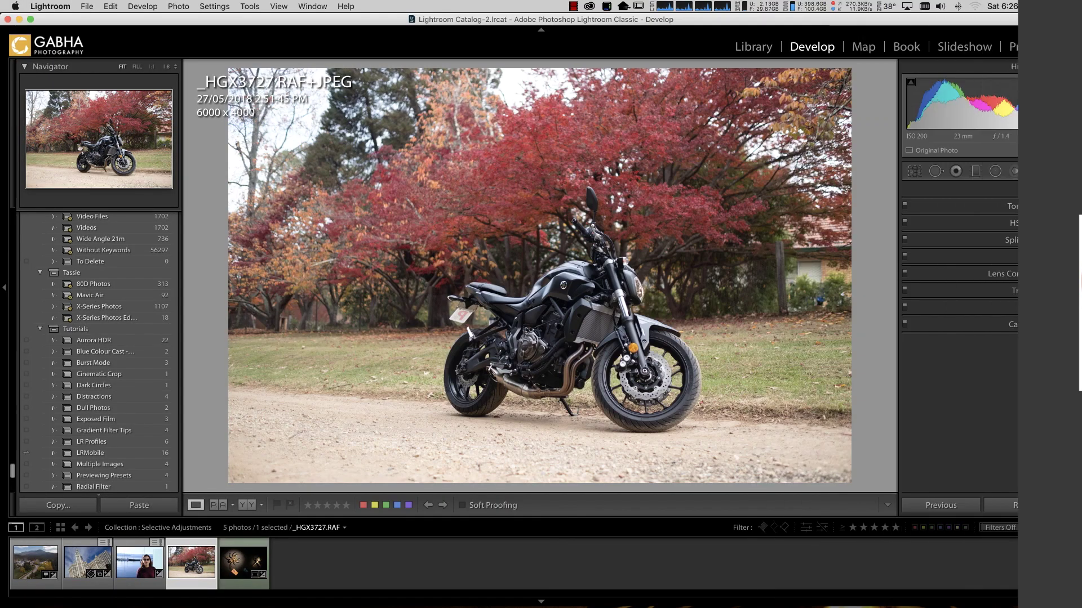
Try a post-crop vignette with amount -100 and midpoint 0 on the motorcycle photo, and reset its amount.
{"action": "left_click", "coordinate": [1035, 311]}
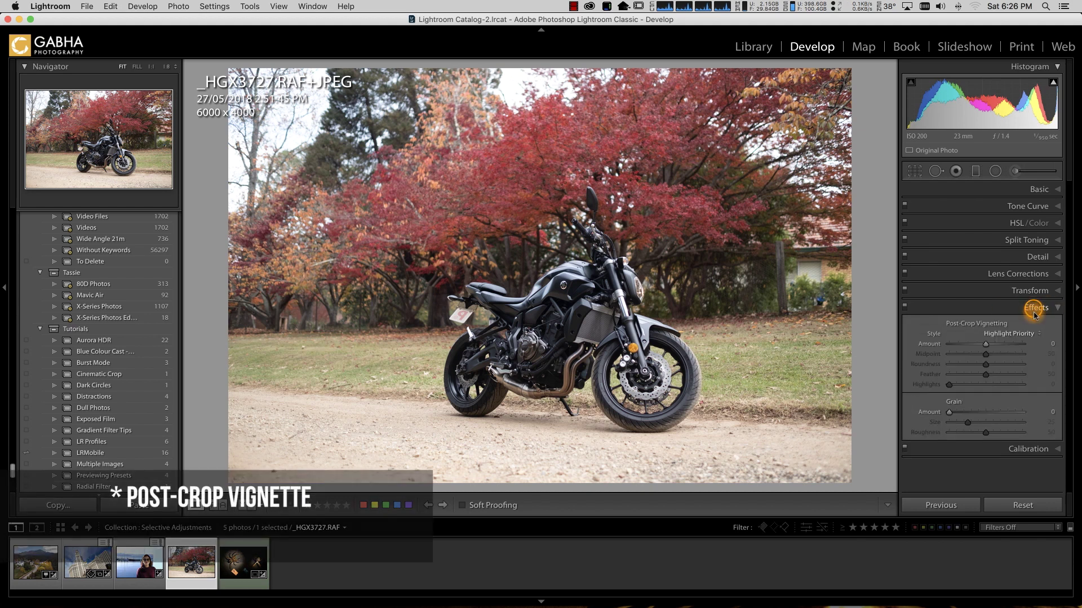
{"action": "left_click_drag", "start_coordinate": [986, 345], "coordinate": [929, 353]}
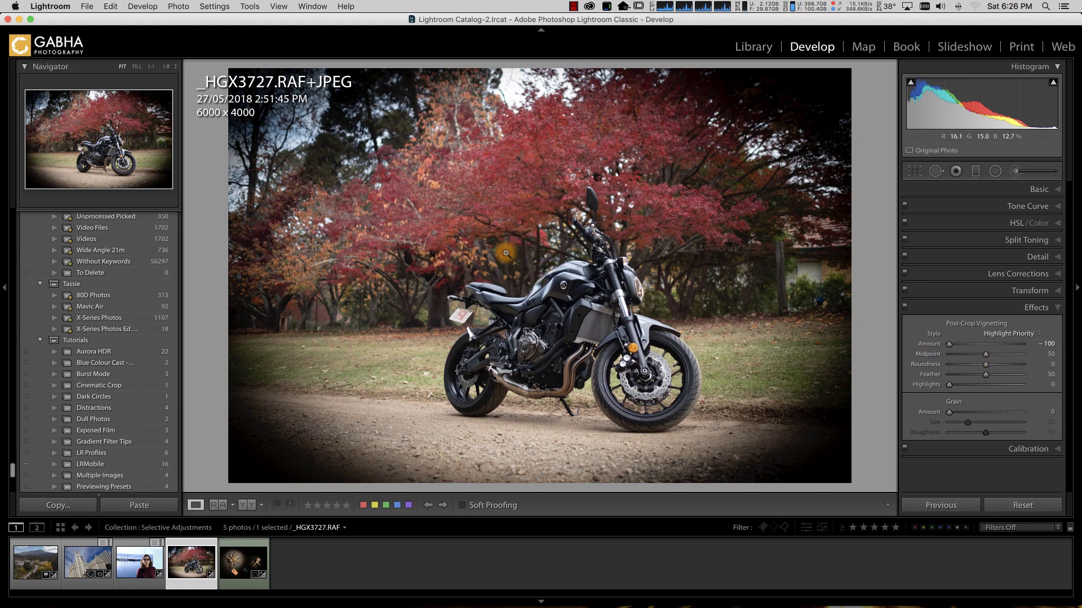
{"action": "left_click_drag", "start_coordinate": [985, 355], "coordinate": [906, 354]}
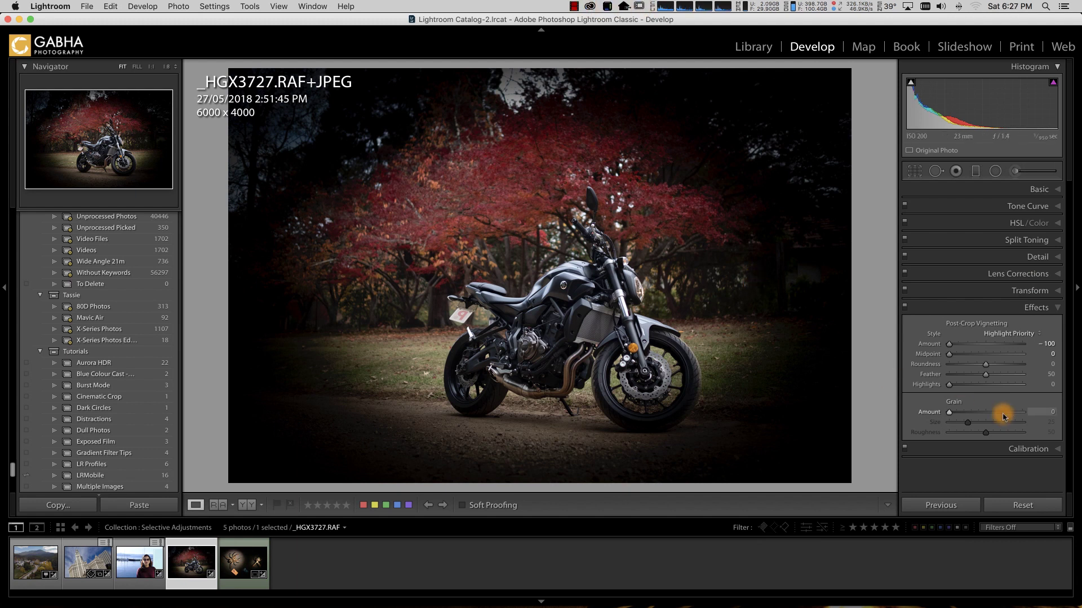
{"action": "double_click", "coordinate": [949, 345]}
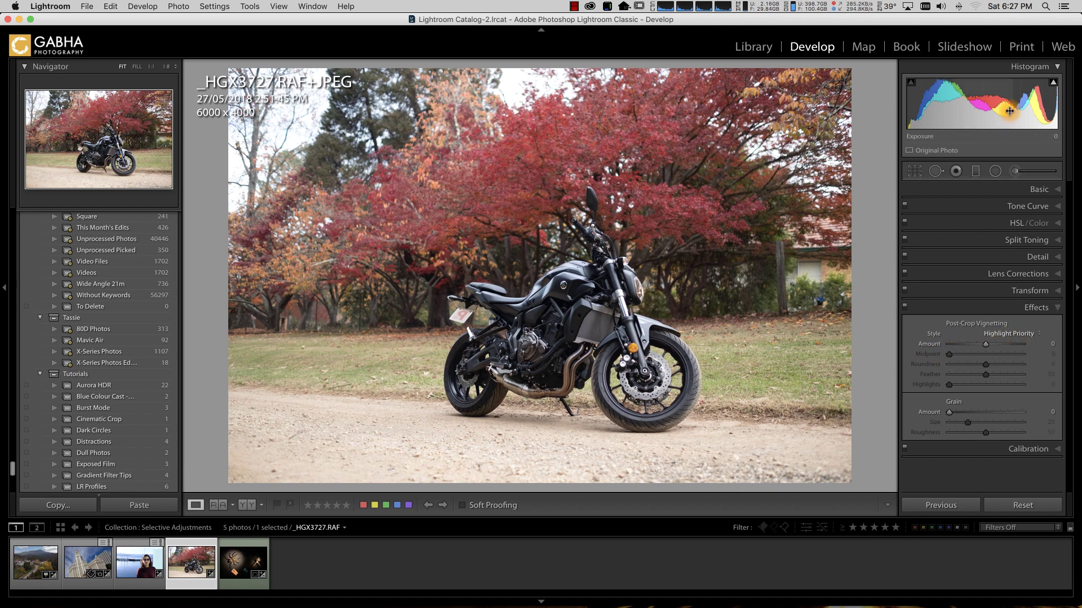
Change the motorcycle photo's profile to Camera Velvia/Vivid.
{"action": "left_click", "coordinate": [1042, 189]}
{"action": "left_click", "coordinate": [972, 224]}
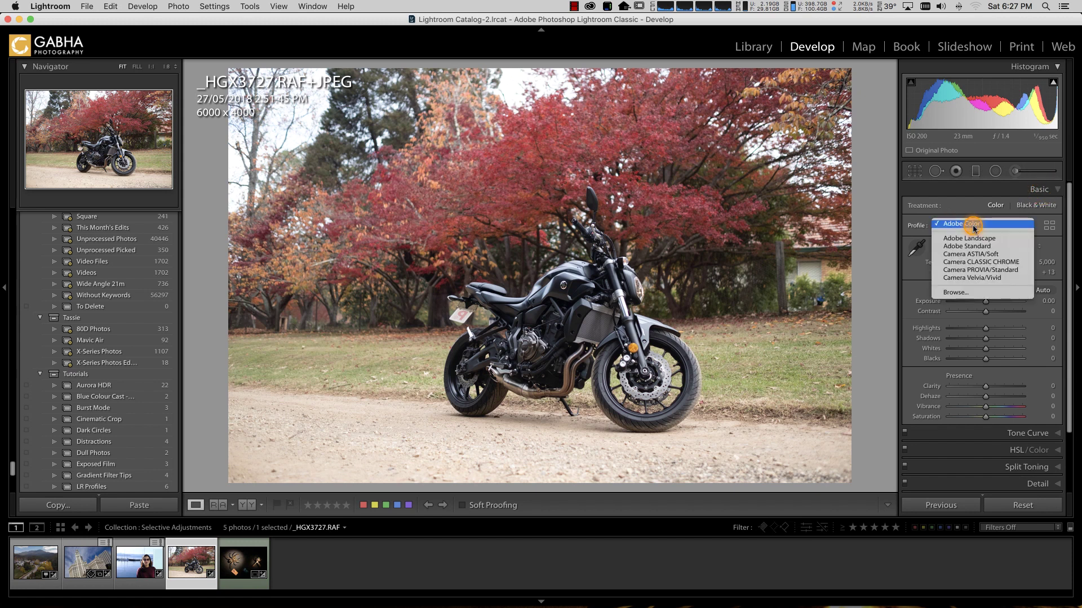
{"action": "left_click", "coordinate": [980, 278]}
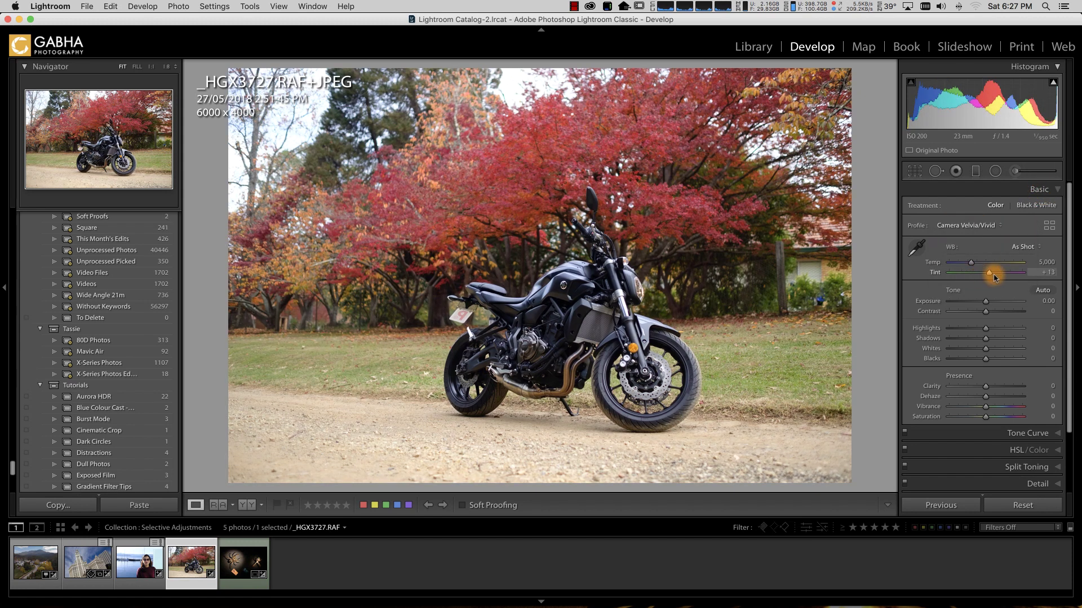
Draw a large radial filter centred on the motorcycle and set its exposure to -0.76.
{"action": "left_click", "coordinate": [995, 172]}
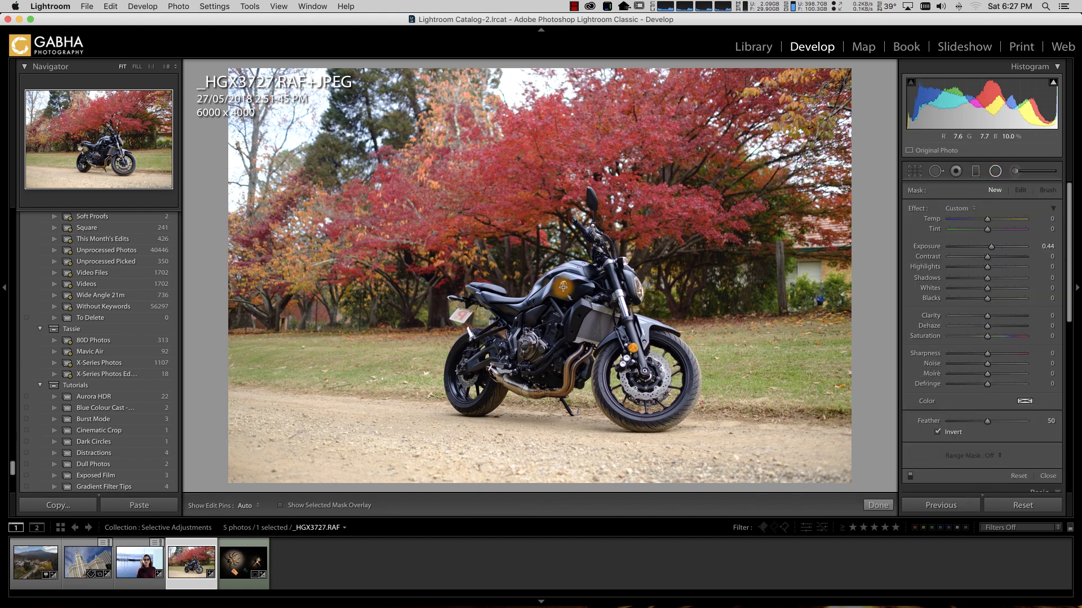
{"action": "left_click_drag", "start_coordinate": [563, 287], "coordinate": [810, 456]}
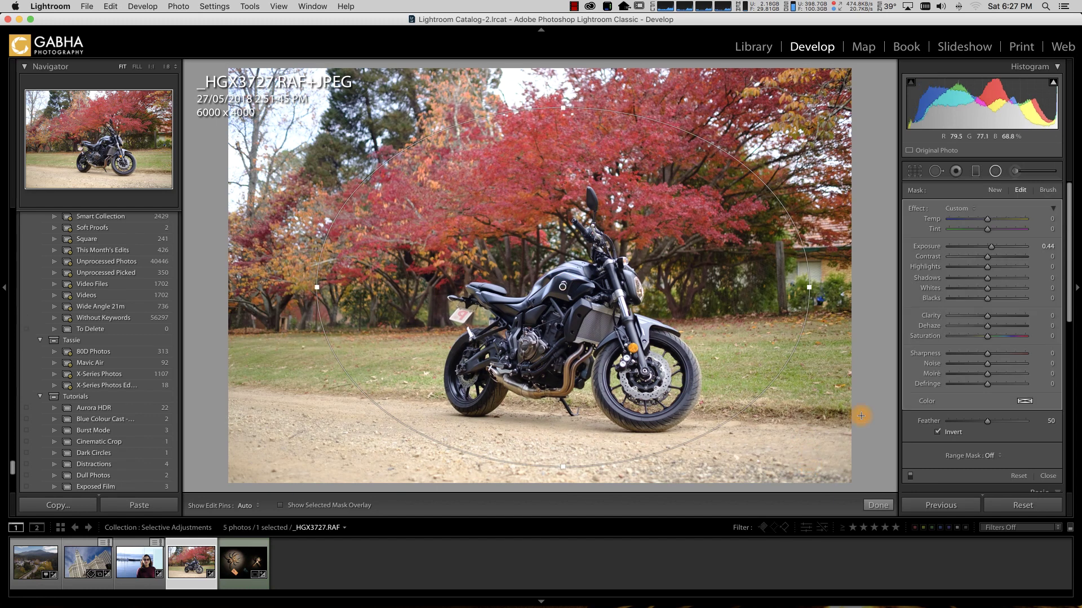
{"action": "left_click_drag", "start_coordinate": [990, 249], "coordinate": [978, 255]}
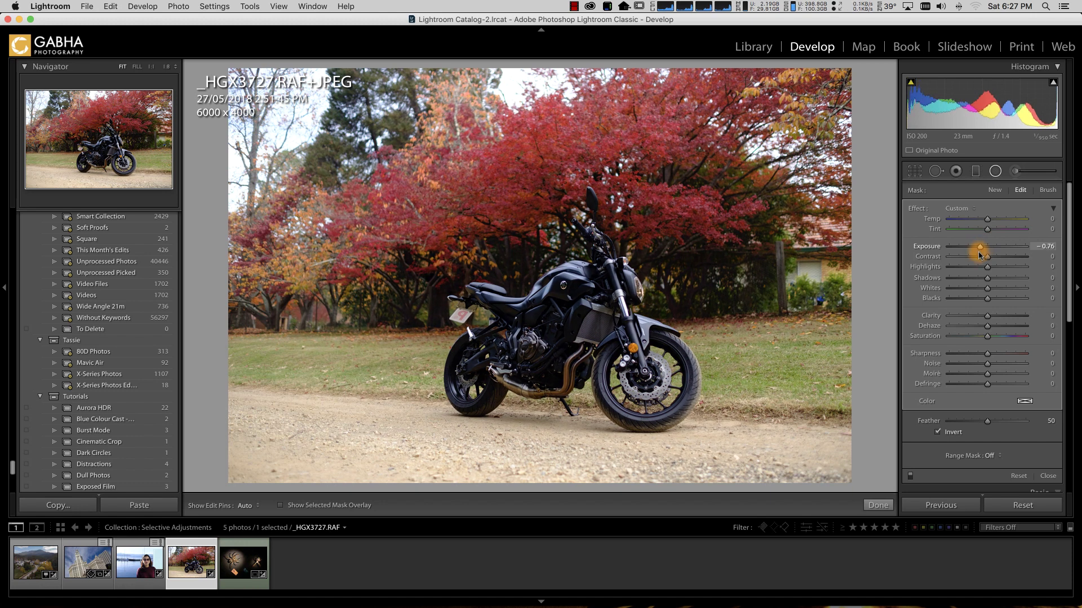
{"action": "left_click", "coordinate": [562, 289]}
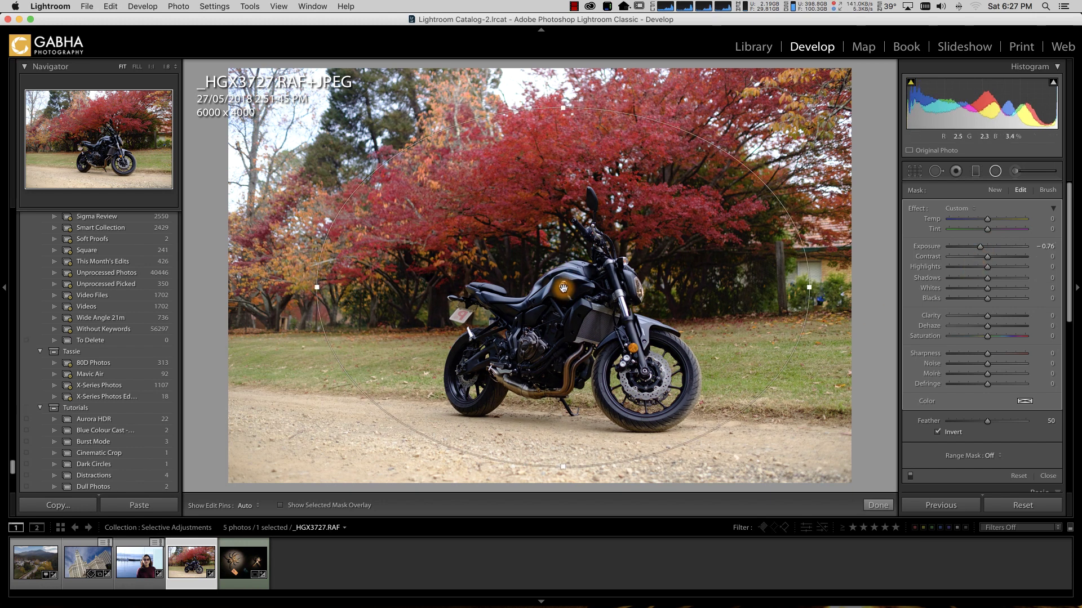
{"action": "mouse_move", "coordinate": [562, 289]}
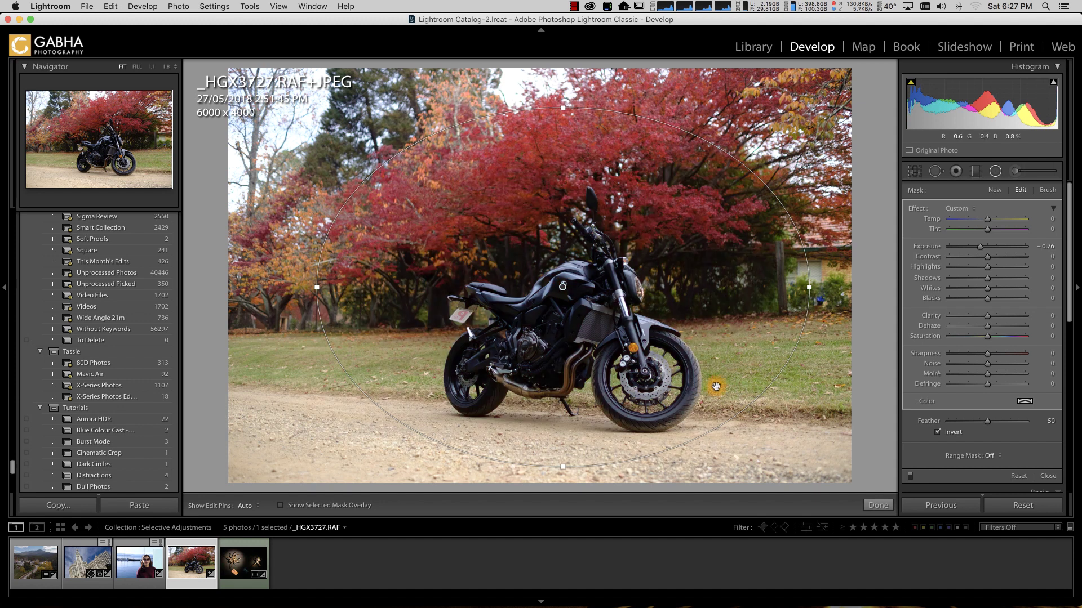
Turn off the radial filter's Invert option, then shrink and reposition the ellipse so it surrounds the motorcycle.
{"action": "left_click", "coordinate": [938, 433]}
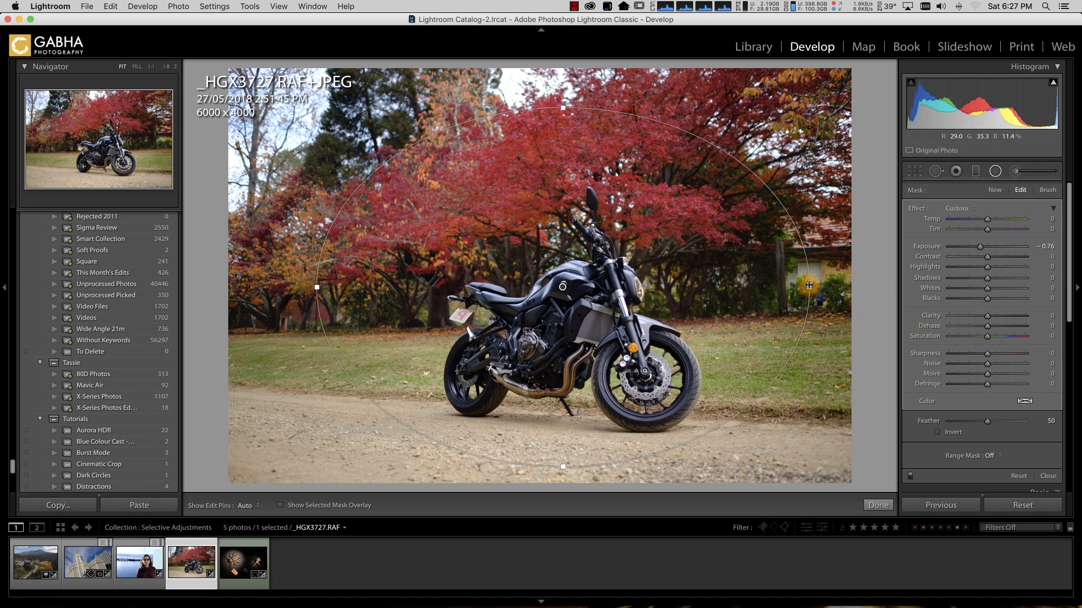
{"action": "left_click_drag", "start_coordinate": [808, 286], "coordinate": [781, 287]}
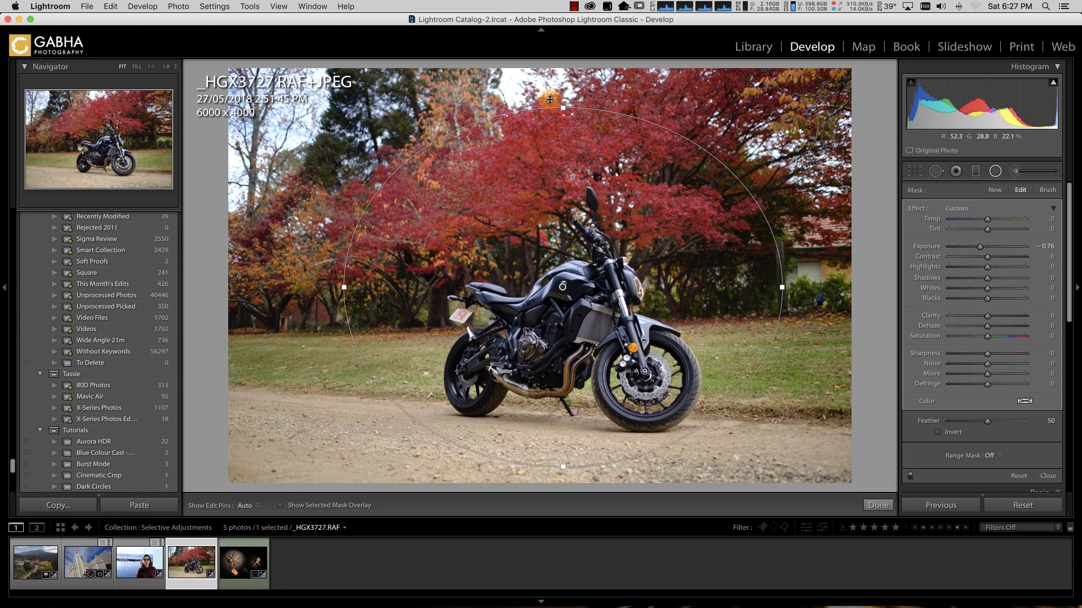
{"action": "left_click_drag", "start_coordinate": [563, 108], "coordinate": [563, 149]}
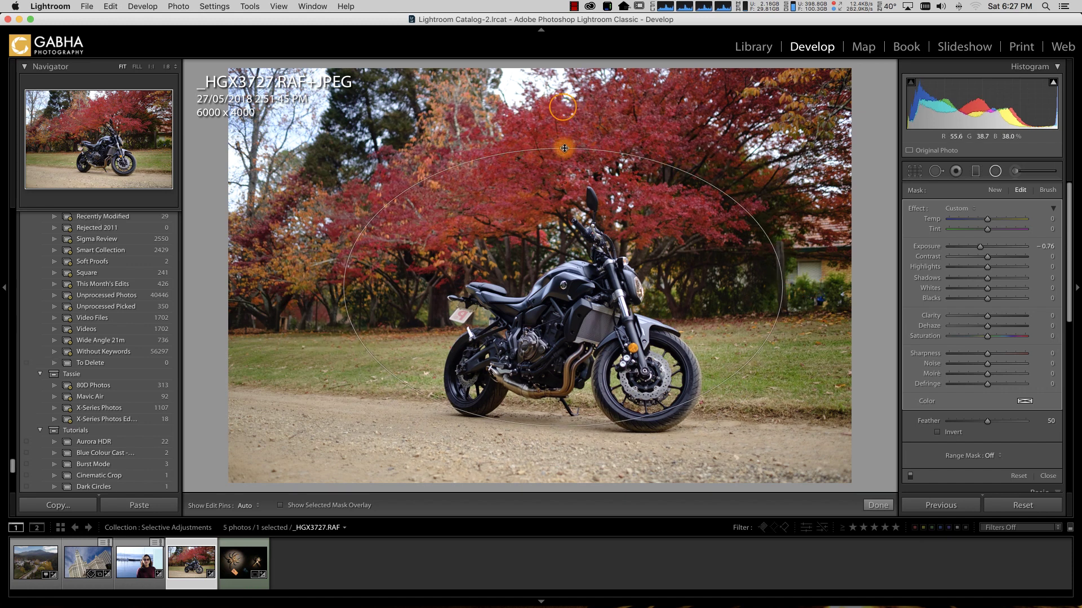
{"action": "left_click_drag", "start_coordinate": [563, 288], "coordinate": [595, 331]}
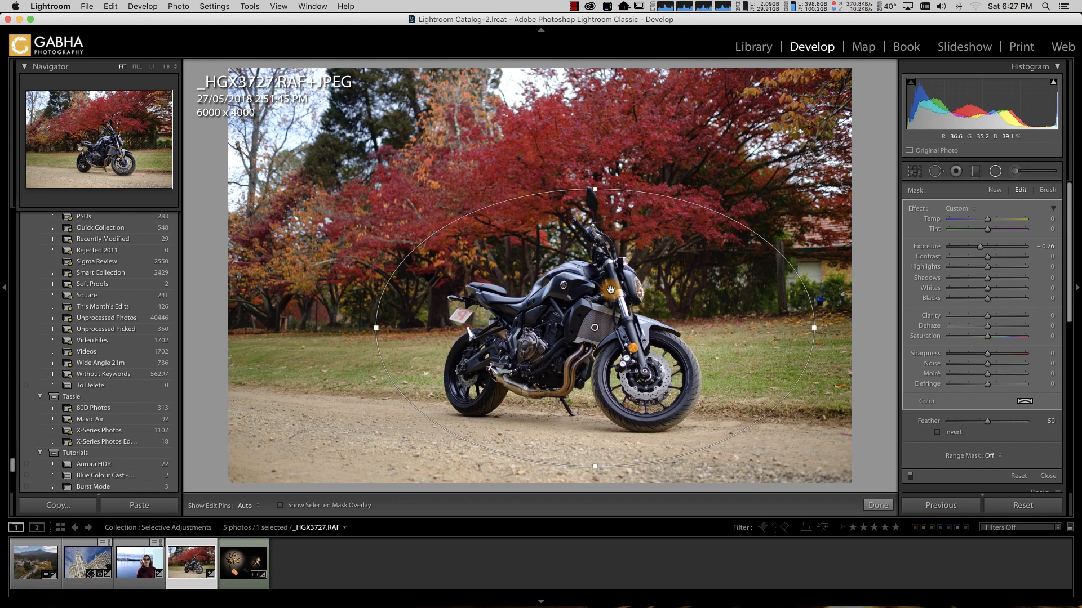
{"action": "left_click_drag", "start_coordinate": [596, 190], "coordinate": [595, 173]}
{"action": "left_click_drag", "start_coordinate": [598, 331], "coordinate": [601, 321]}
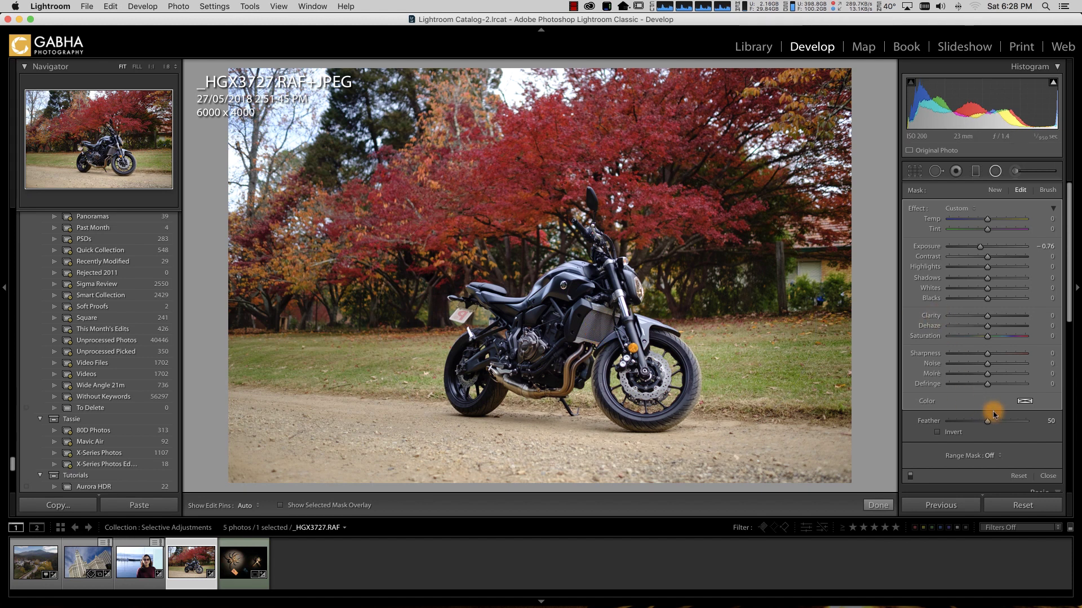
Lower the radial filter's exposure to -1.57, finish the filter and compare the edited photo with the original.
{"action": "left_click_drag", "start_coordinate": [980, 246], "coordinate": [973, 249]}
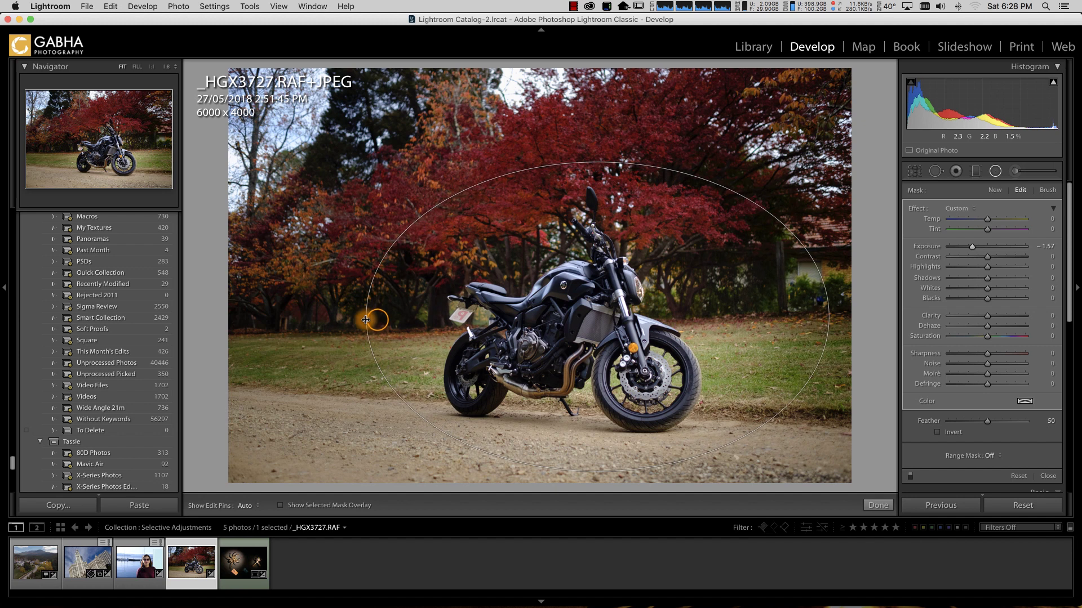
{"action": "left_click", "coordinate": [879, 506]}
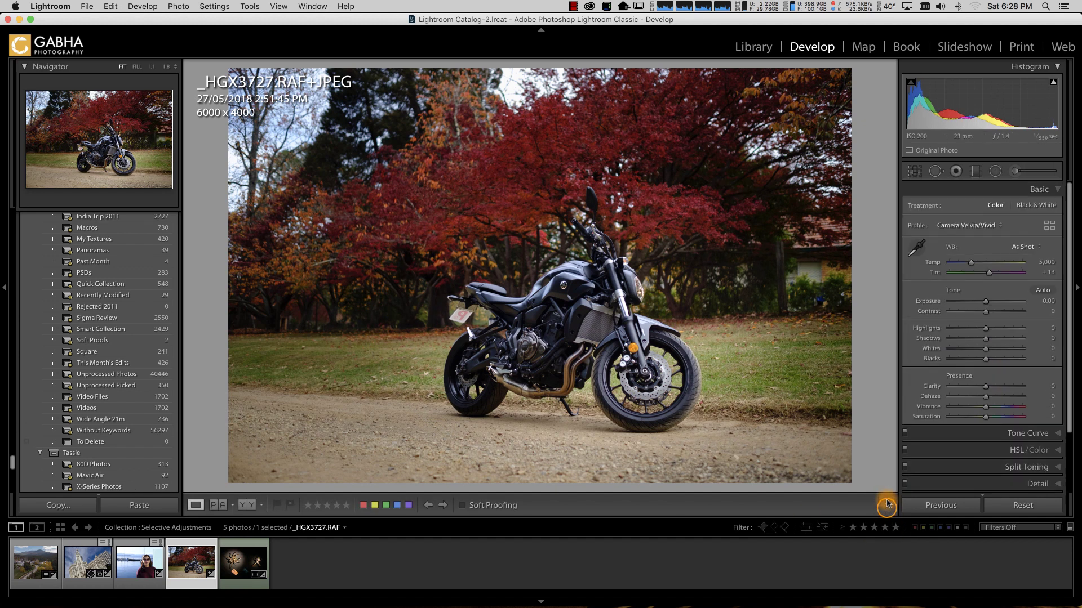
{"action": "key", "text": "backslash"}
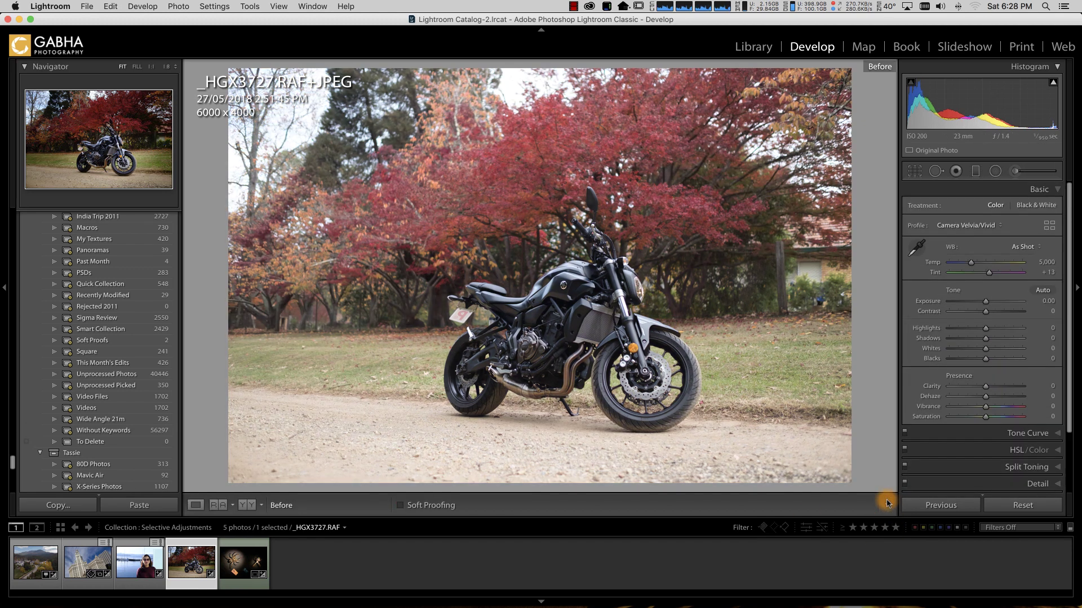
{"action": "key", "text": "backslash"}
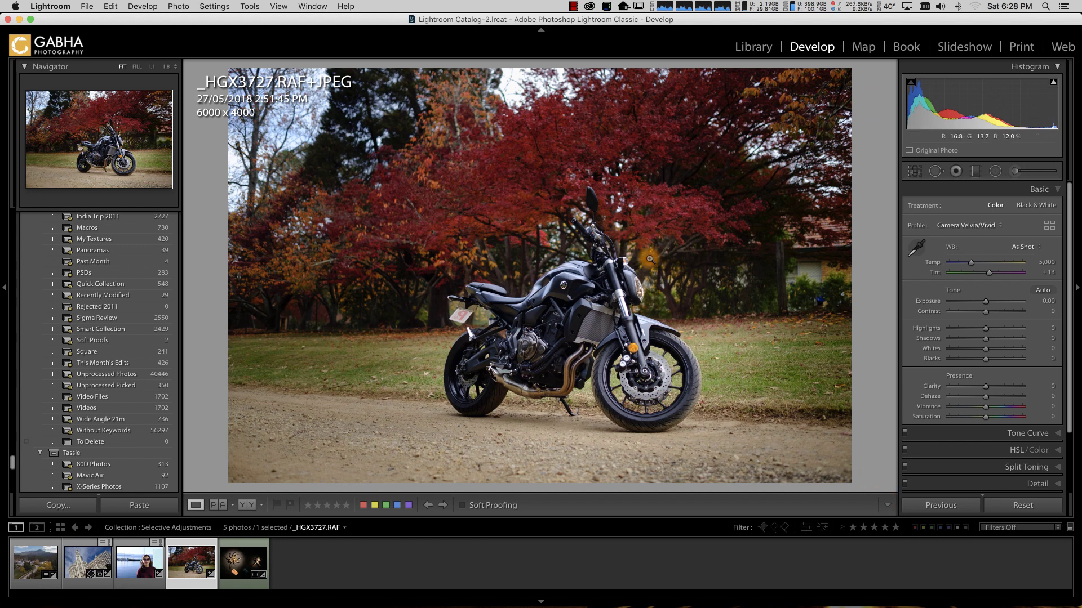
Draw a second, inverted radial filter over the motorcycle with exposure 0.44 and enlarge its ellipse to span both wheels.
{"action": "left_click", "coordinate": [996, 172]}
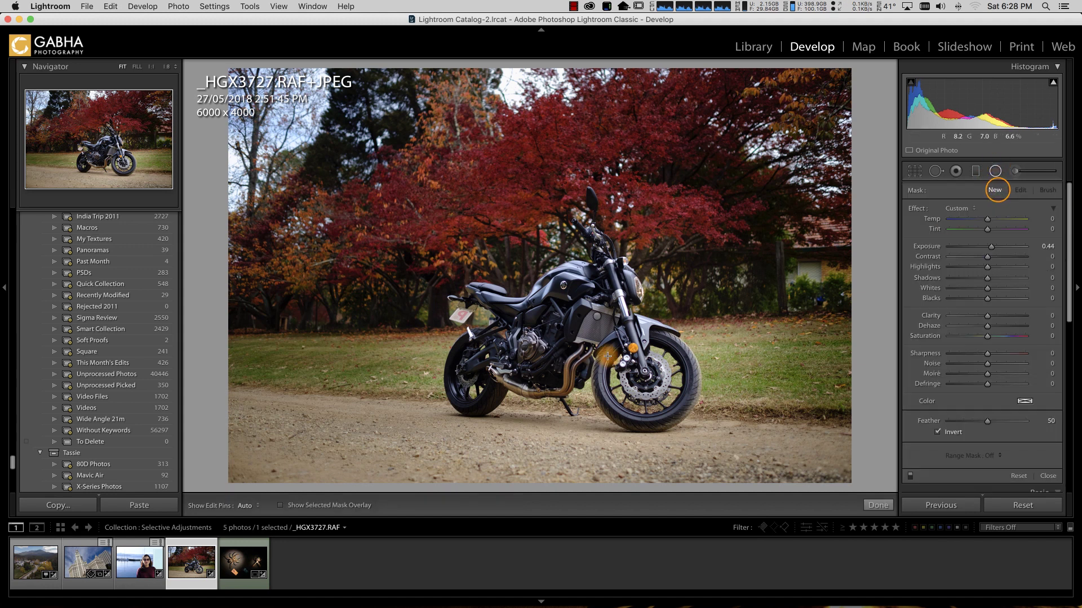
{"action": "left_click_drag", "start_coordinate": [555, 341], "coordinate": [691, 436]}
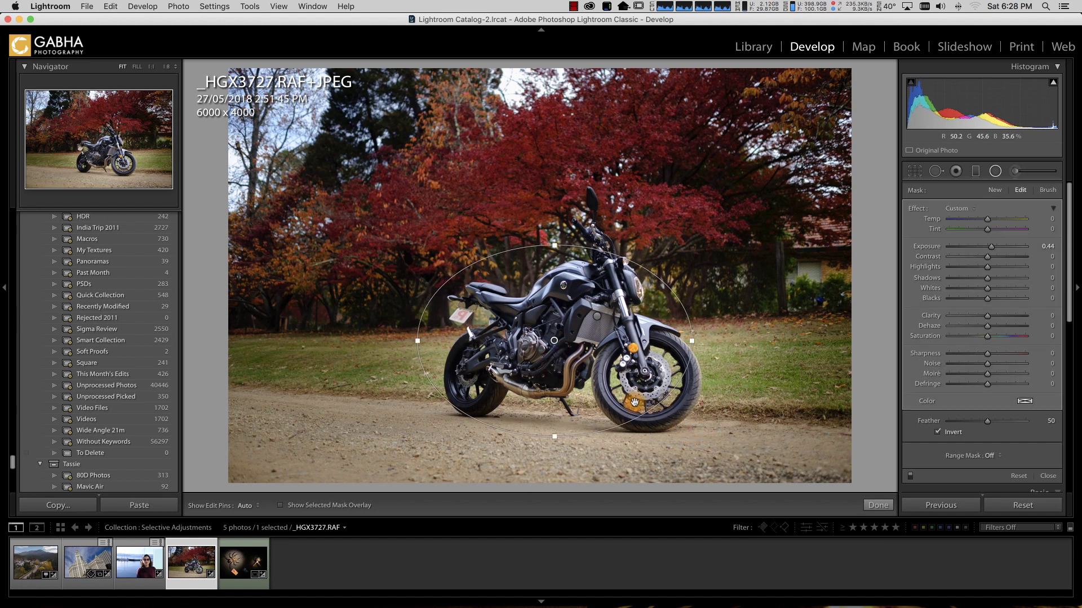
{"action": "left_click_drag", "start_coordinate": [692, 342], "coordinate": [698, 341]}
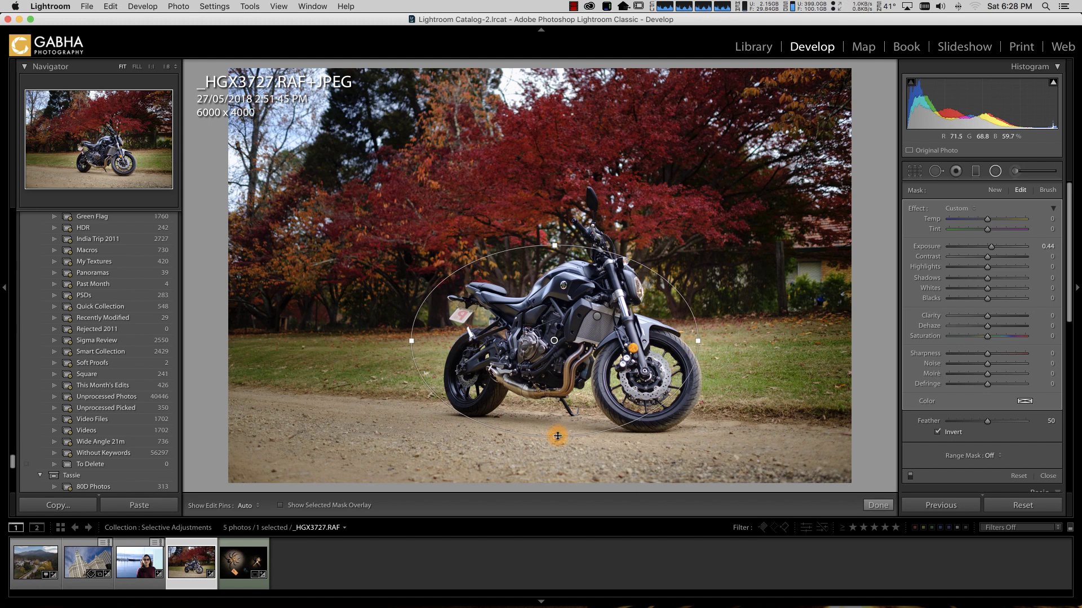
{"action": "left_click_drag", "start_coordinate": [558, 436], "coordinate": [557, 442]}
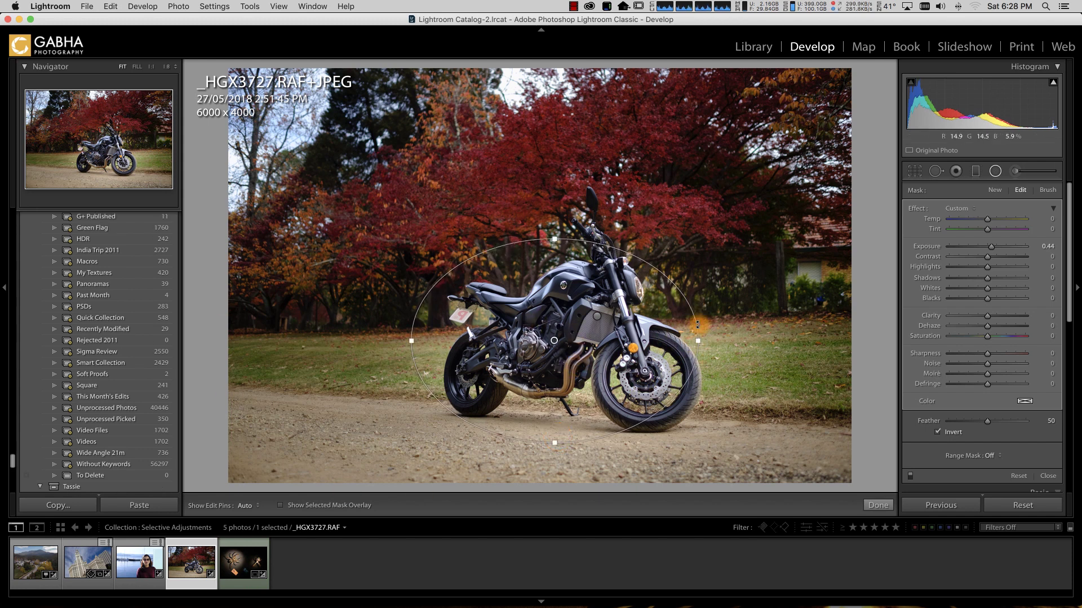
{"action": "left_click_drag", "start_coordinate": [700, 341], "coordinate": [715, 341]}
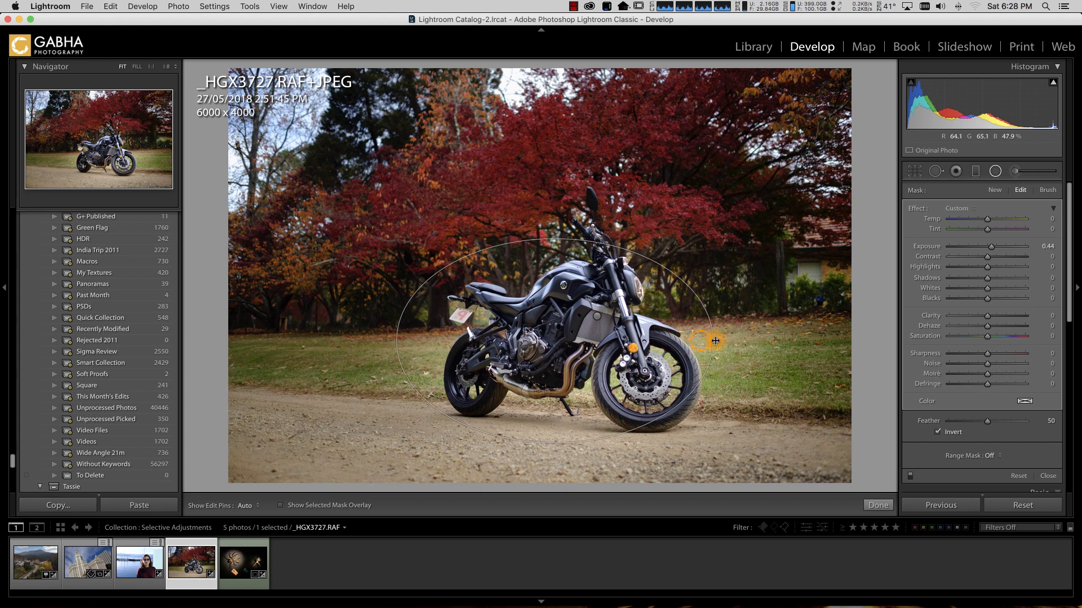
Recentre the second ellipse on the motorcycle, make it taller to reach the handlebars, and compare the finished photo with the original.
{"action": "left_click_drag", "start_coordinate": [557, 340], "coordinate": [575, 337]}
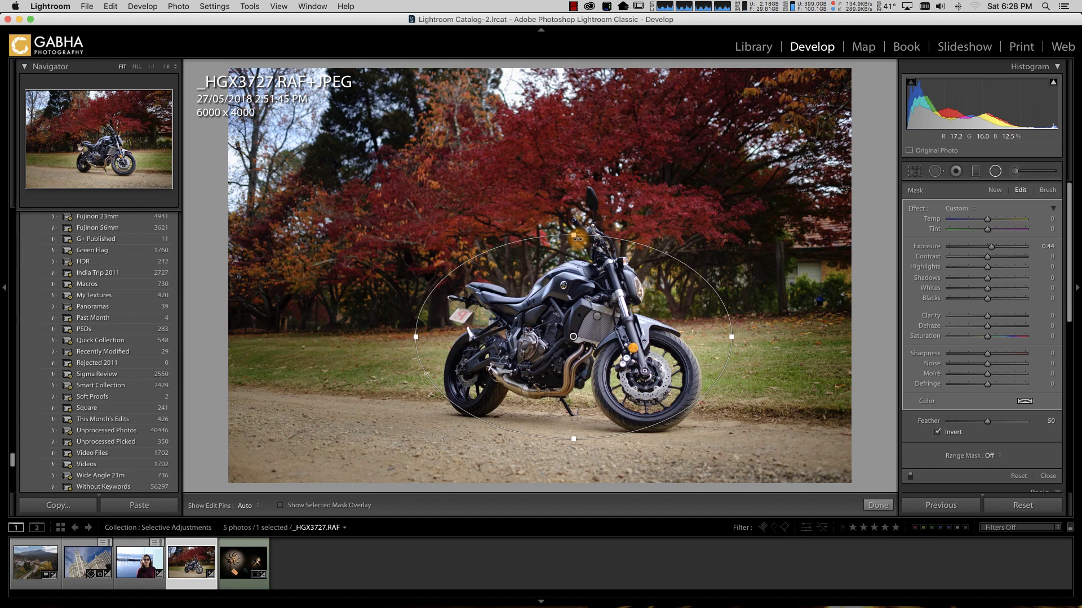
{"action": "left_click_drag", "start_coordinate": [573, 234], "coordinate": [573, 217]}
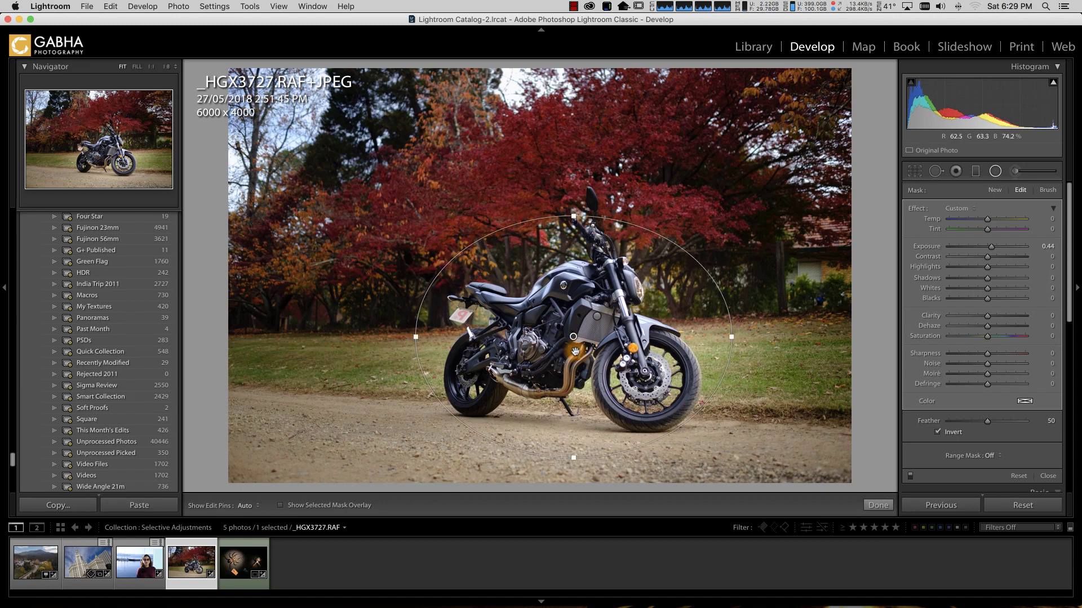
{"action": "left_click_drag", "start_coordinate": [574, 336], "coordinate": [575, 333]}
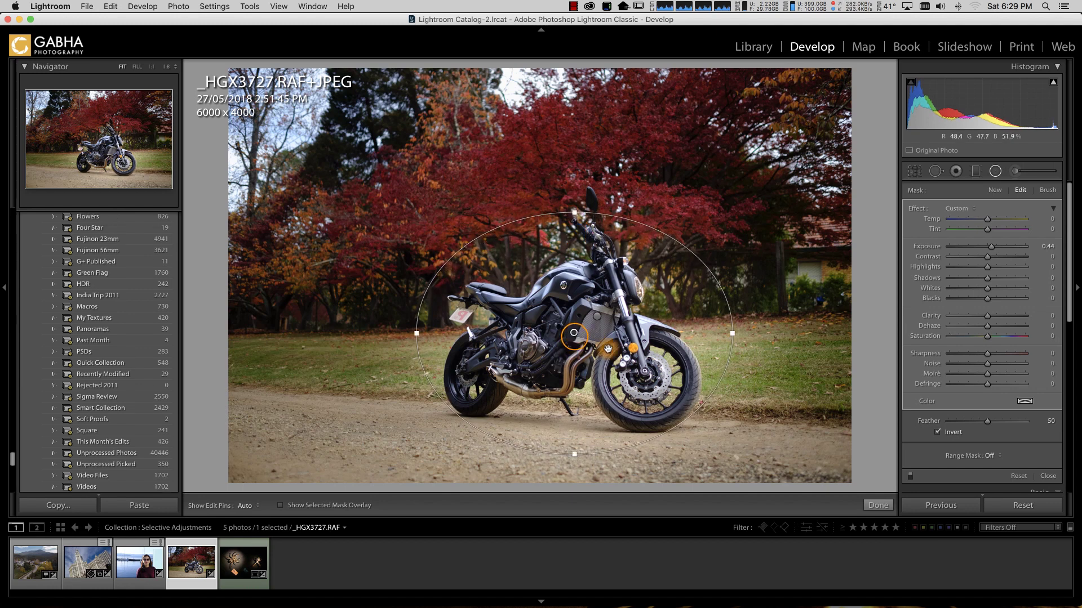
{"action": "left_click", "coordinate": [878, 506]}
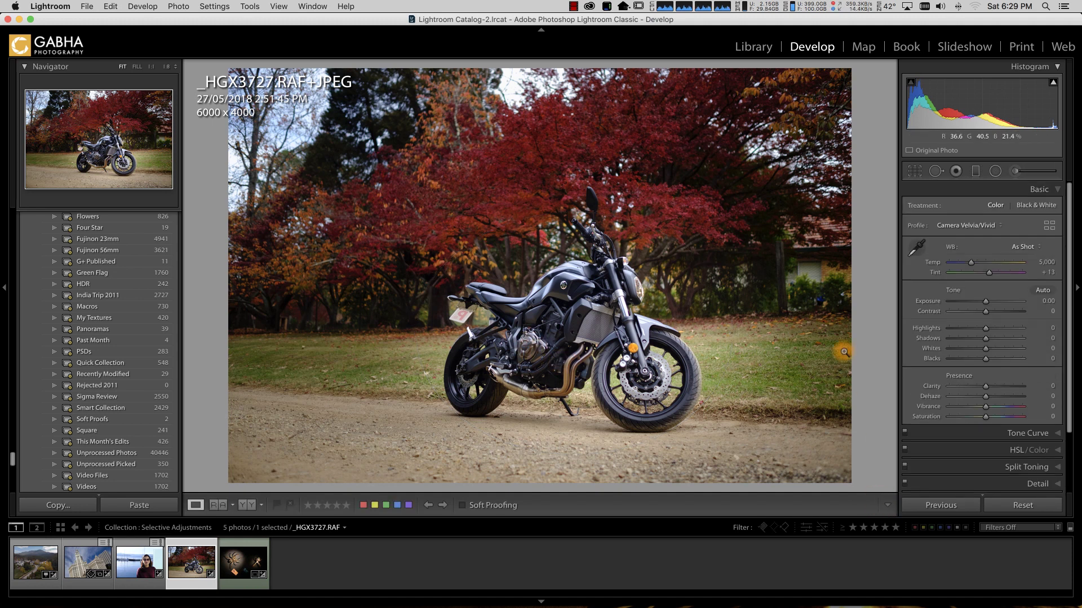
{"action": "key", "text": "backslash"}
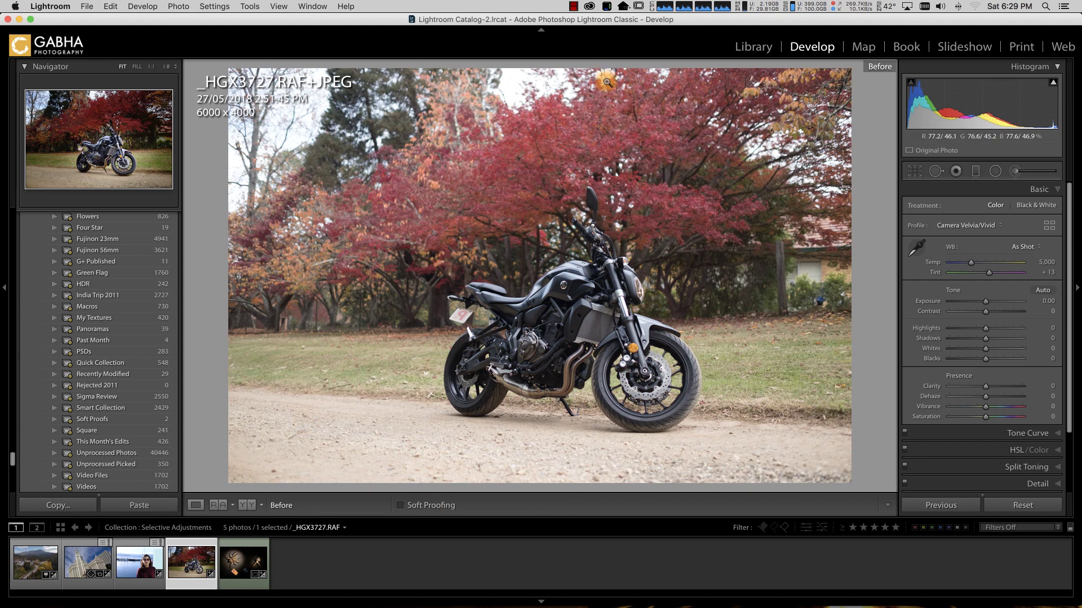
{"action": "key", "text": "backslash"}
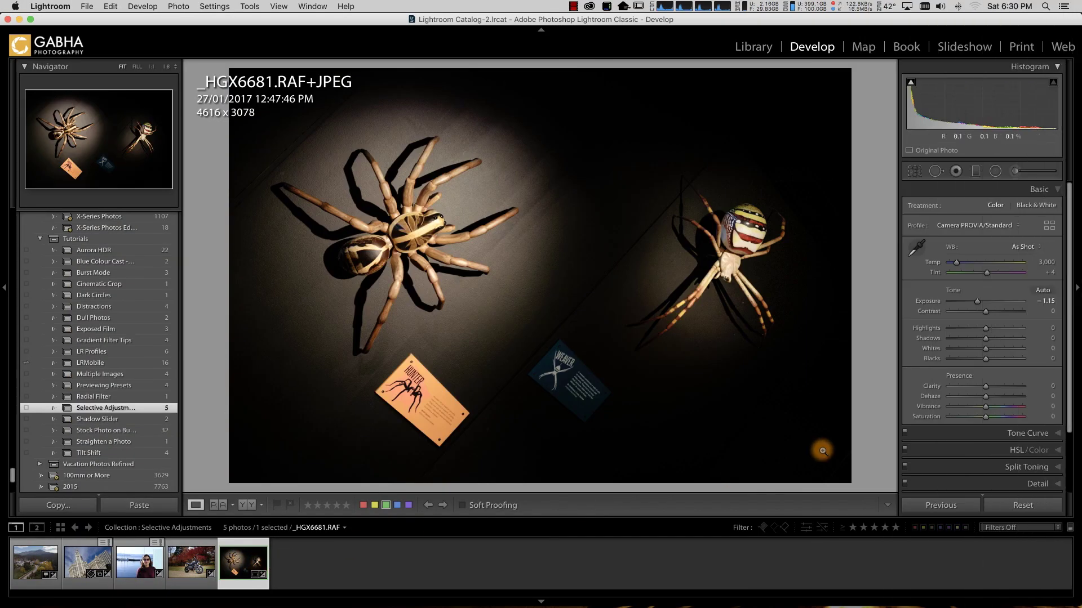
Reset all develop adjustments on the spider photo.
{"action": "left_click", "coordinate": [1022, 504]}
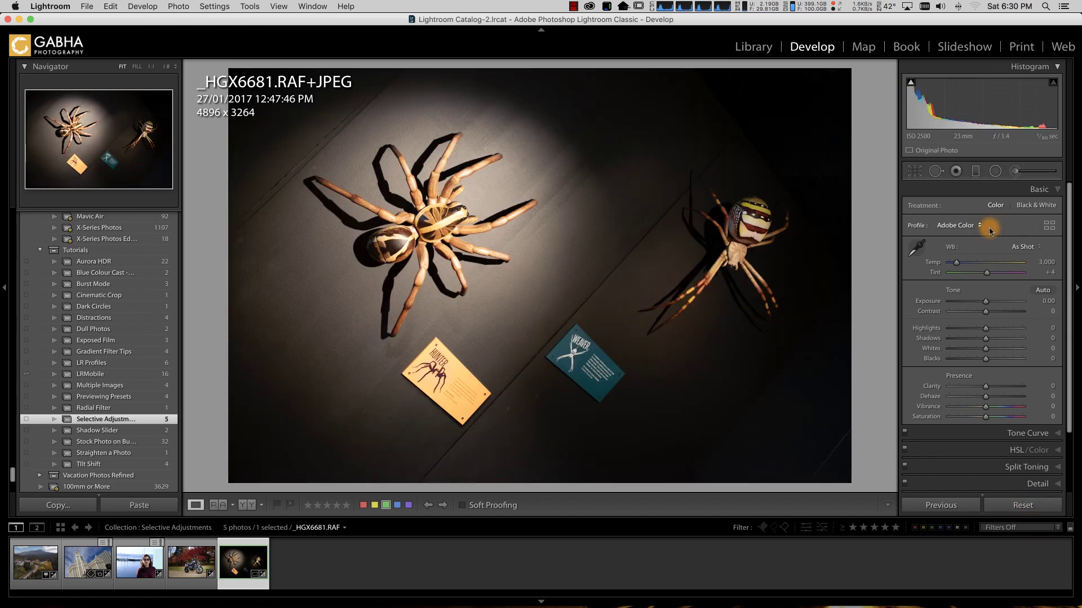
Apply the Camera PROVIA/Standard profile to the spider photo and lower its overall exposure to -1.35.
{"action": "left_click", "coordinate": [968, 224]}
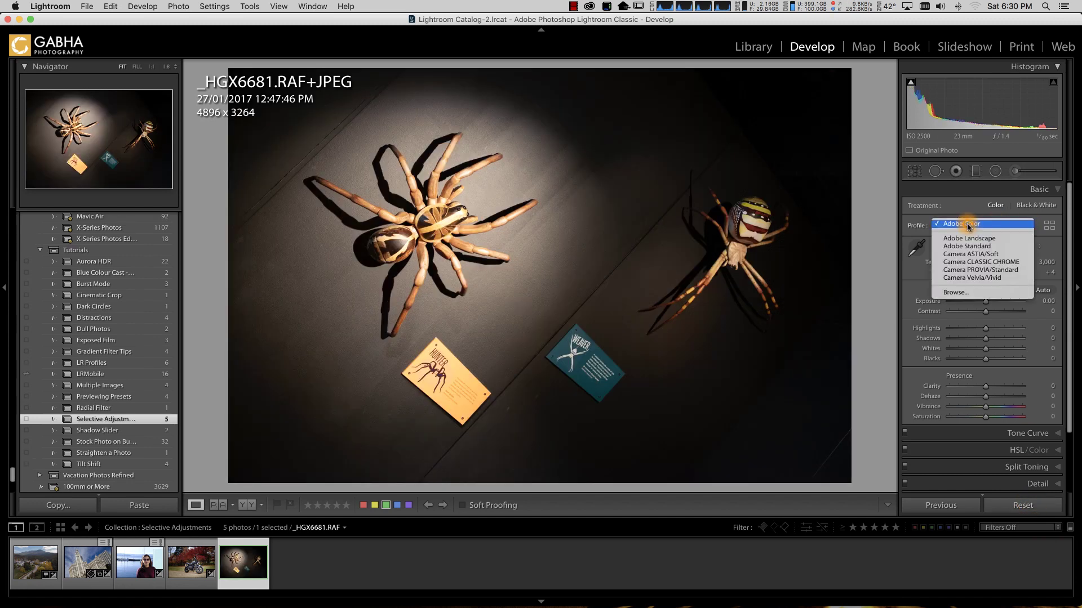
{"action": "left_click", "coordinate": [975, 271]}
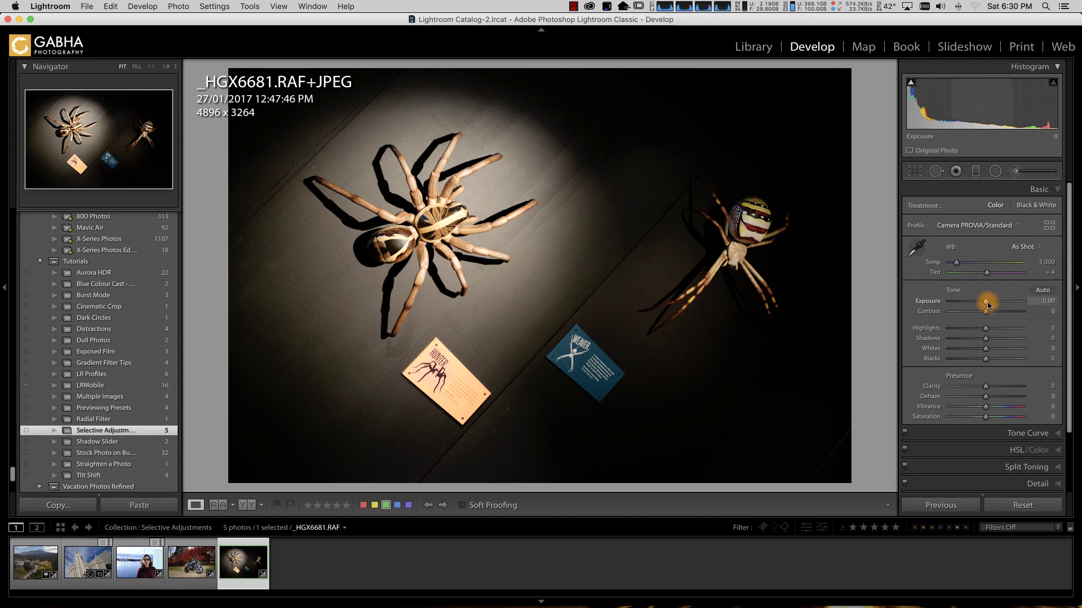
{"action": "left_click_drag", "start_coordinate": [987, 305], "coordinate": [978, 306]}
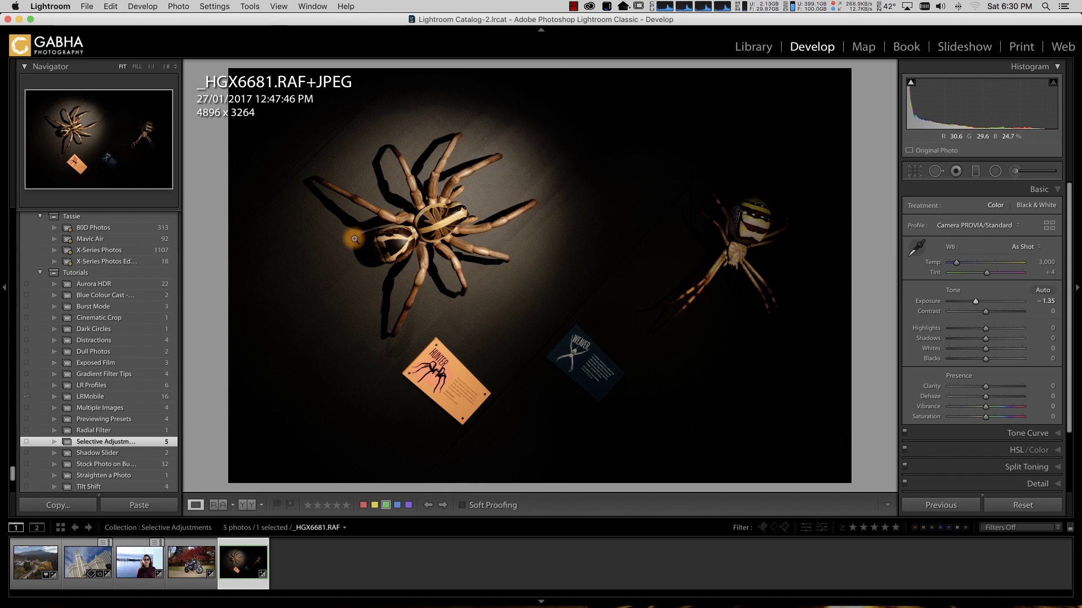
Draw an inverted radial filter around the larger spider with exposure 0.65 and a new one around the smaller spider with exposure 0.44.
{"action": "left_click", "coordinate": [995, 172]}
{"action": "left_click_drag", "start_coordinate": [433, 222], "coordinate": [553, 339]}
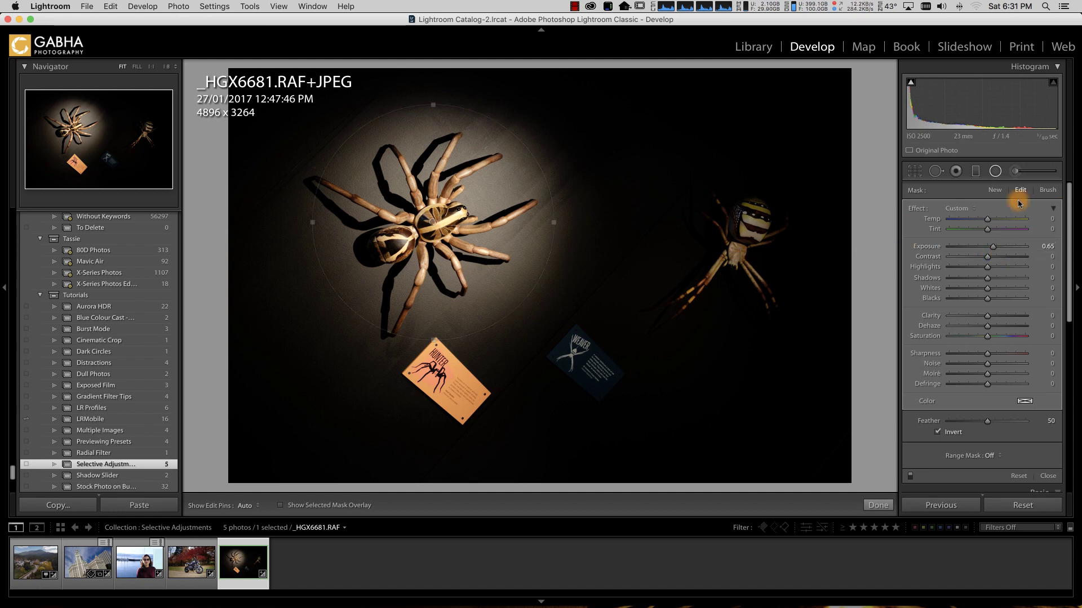
{"action": "left_click", "coordinate": [994, 193]}
{"action": "left_click_drag", "start_coordinate": [739, 240], "coordinate": [829, 332]}
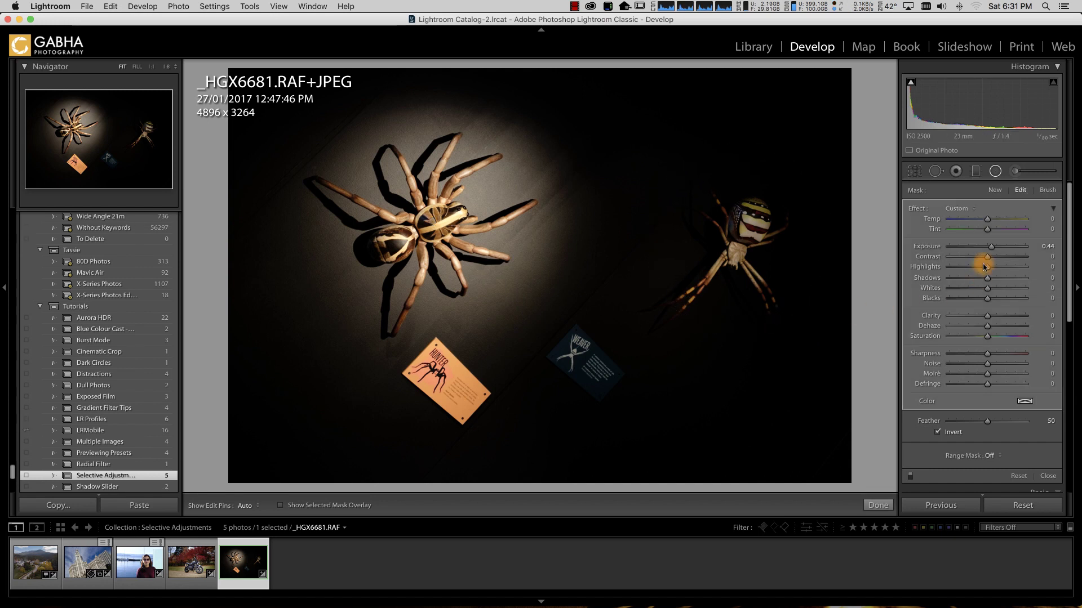
Raise the smaller spider's radial filter exposure to 1.40 and enlarge its ellipse in height and width.
{"action": "left_click_drag", "start_coordinate": [993, 249], "coordinate": [1002, 250]}
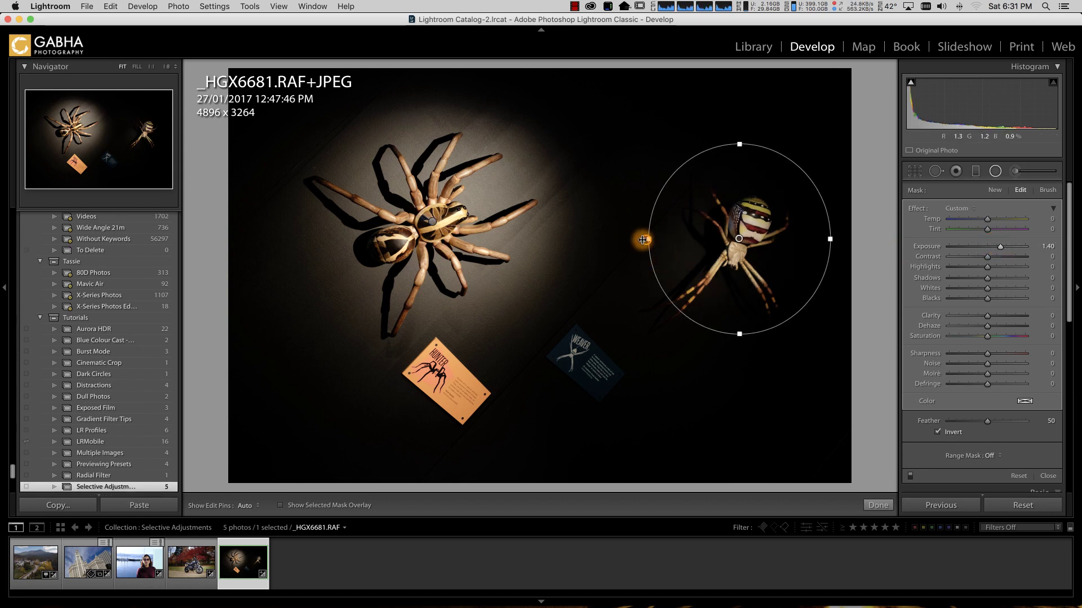
{"action": "left_click_drag", "start_coordinate": [740, 334], "coordinate": [739, 355]}
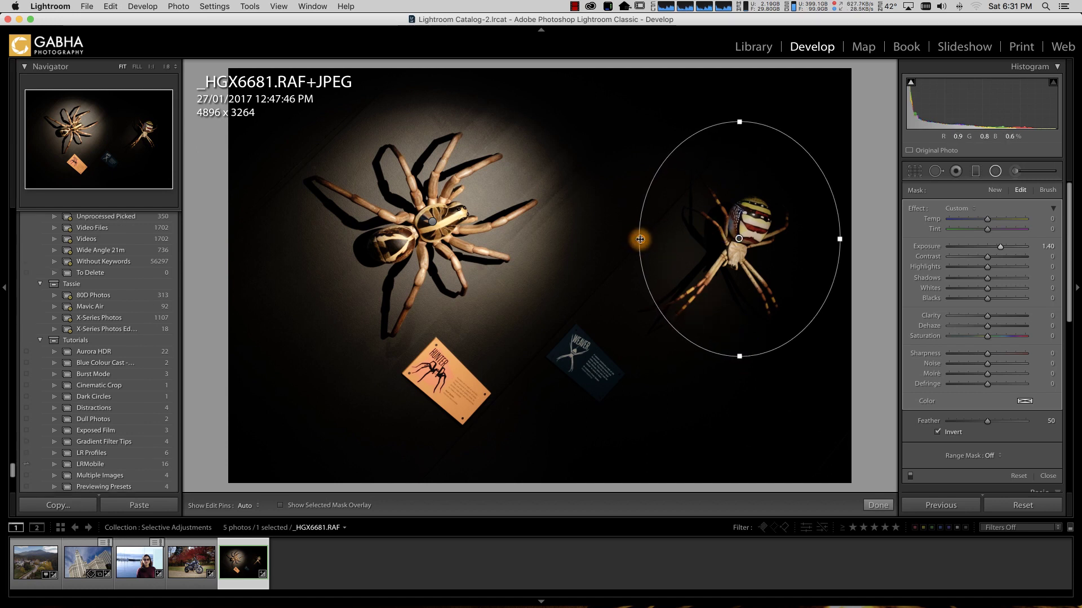
{"action": "left_click_drag", "start_coordinate": [640, 239], "coordinate": [624, 238]}
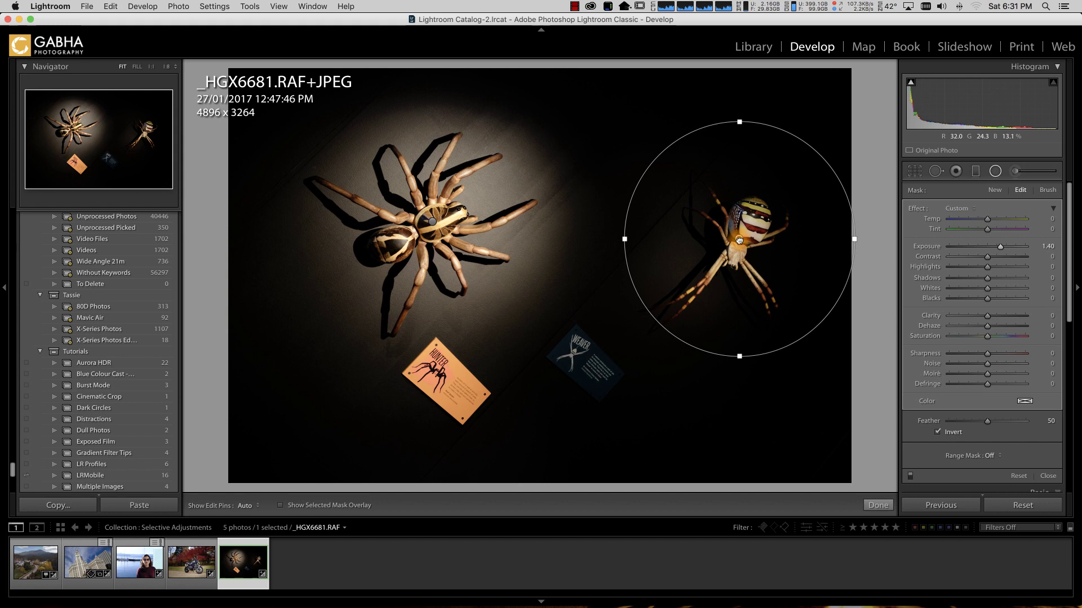
Set the smaller spider's filter to shadows 29 and exposure 2.09, and stretch its ellipse slightly taller and wider around the legs.
{"action": "left_click", "coordinate": [989, 280]}
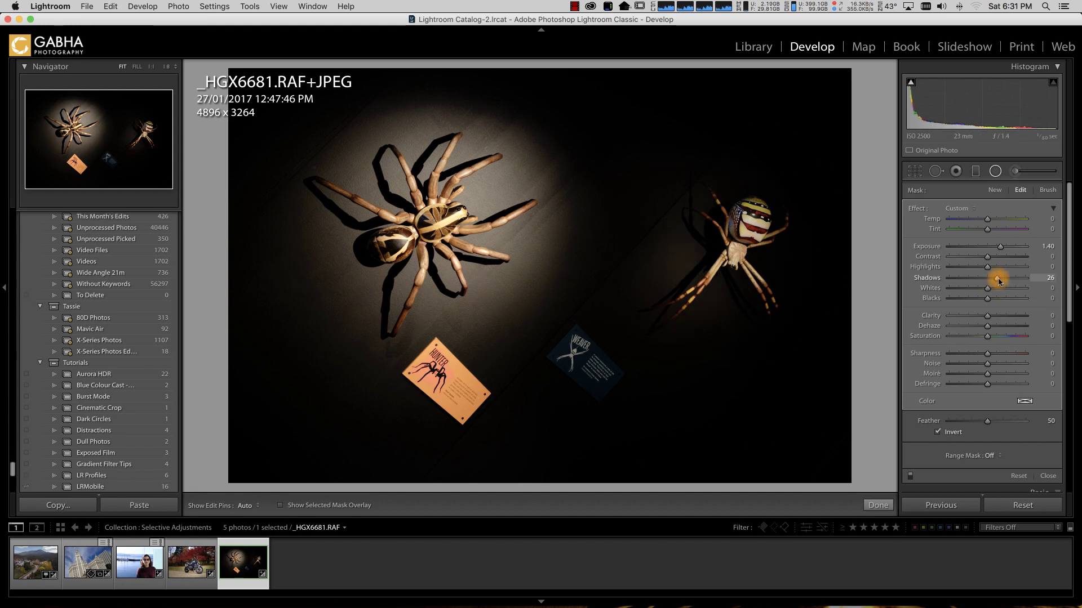
{"action": "left_click", "coordinate": [1000, 248]}
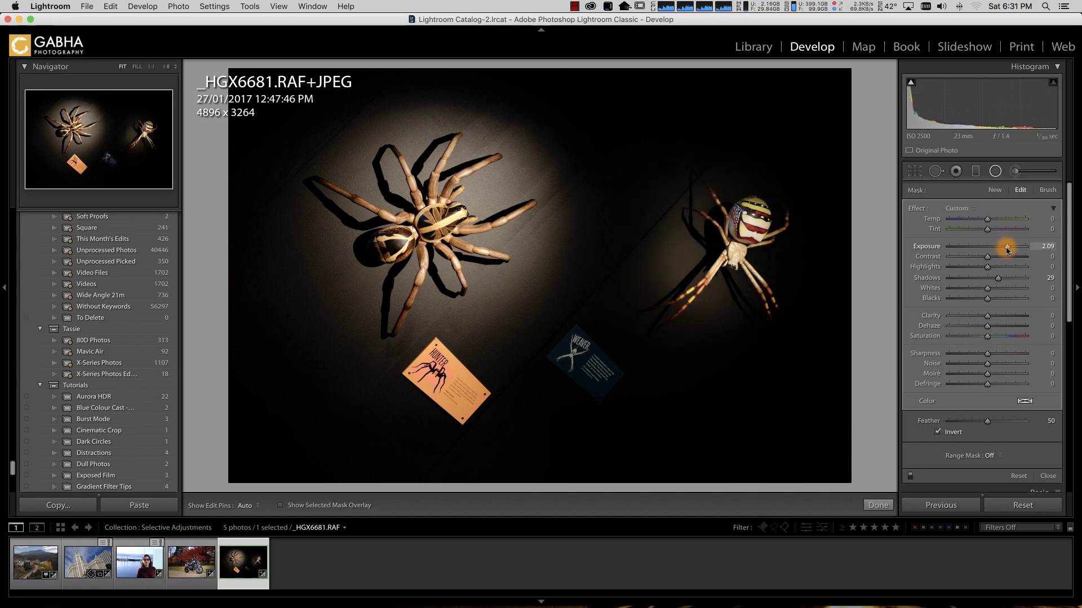
{"action": "left_click", "coordinate": [744, 361]}
{"action": "left_click_drag", "start_coordinate": [739, 363], "coordinate": [738, 372]}
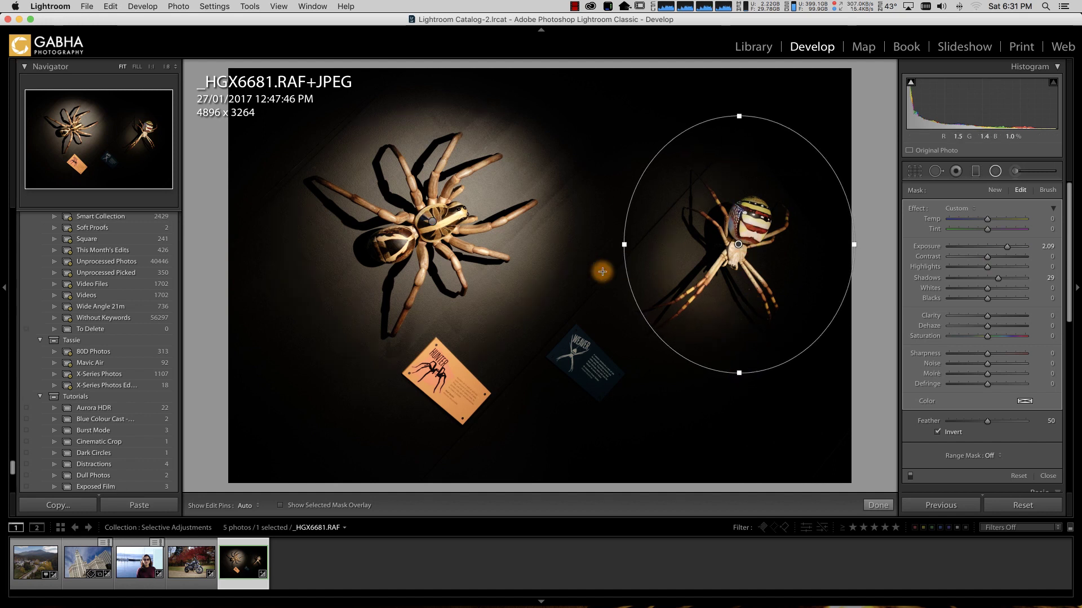
{"action": "left_click_drag", "start_coordinate": [623, 244], "coordinate": [617, 245]}
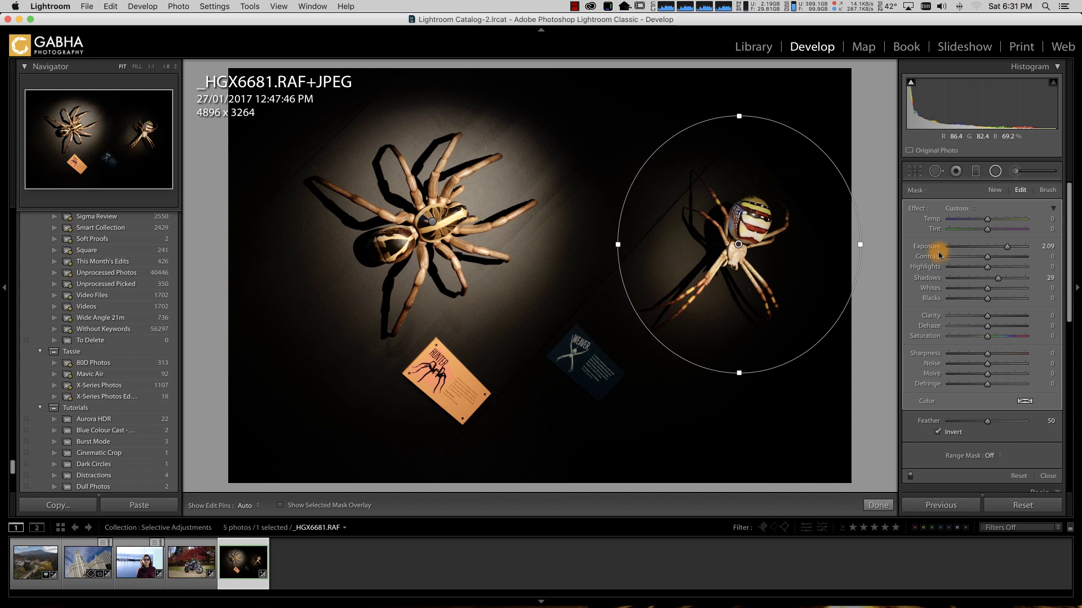
Lower the blacks of the smaller spider's filter to -5 and finish the radial filter editing.
{"action": "left_click", "coordinate": [986, 259]}
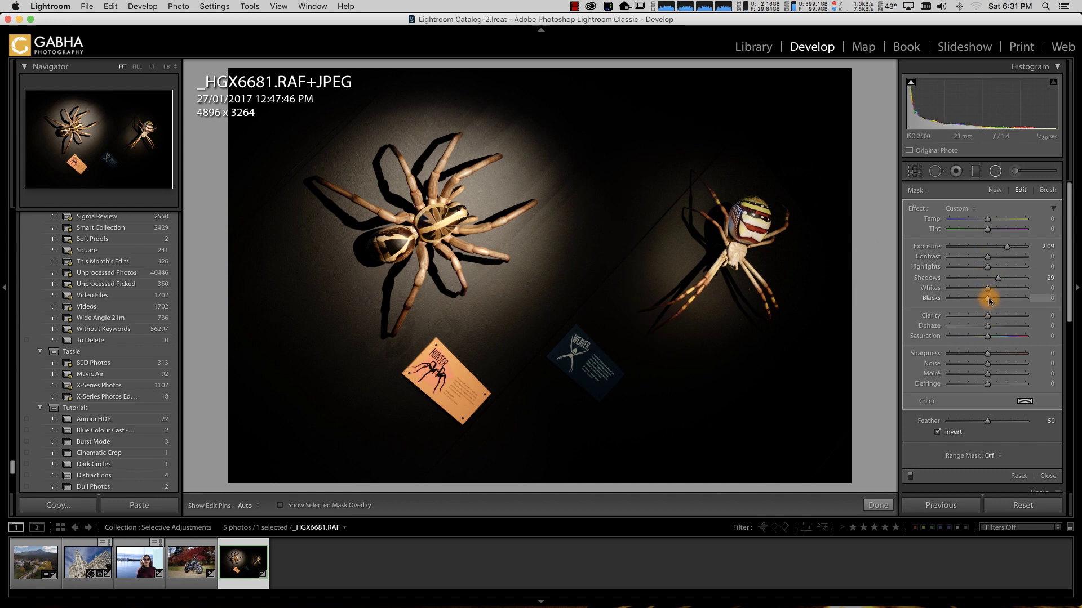
{"action": "left_click_drag", "start_coordinate": [985, 302], "coordinate": [987, 302]}
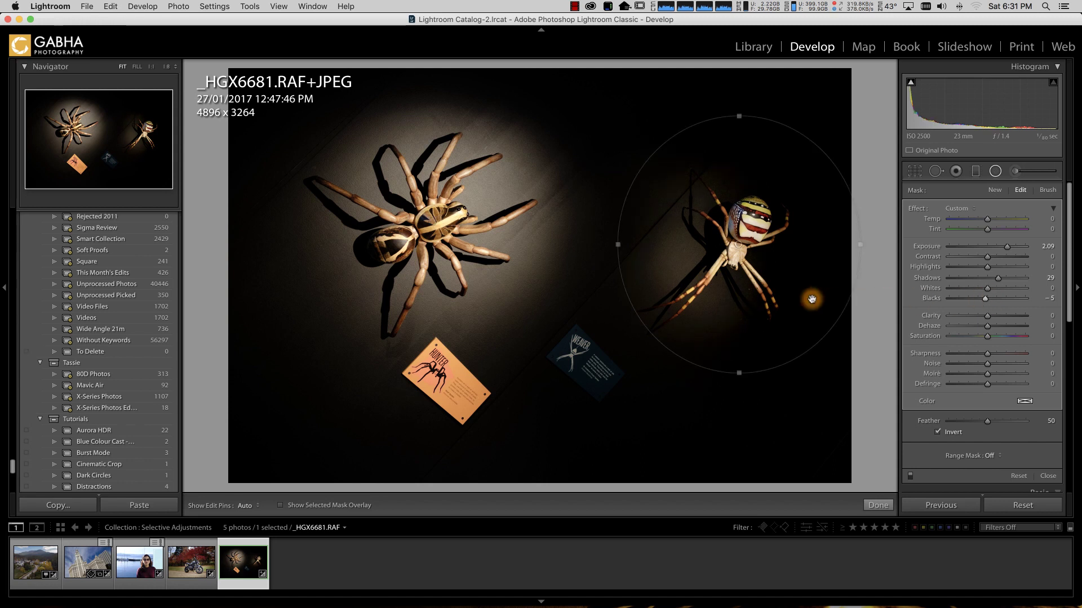
{"action": "key", "text": "shift+m"}
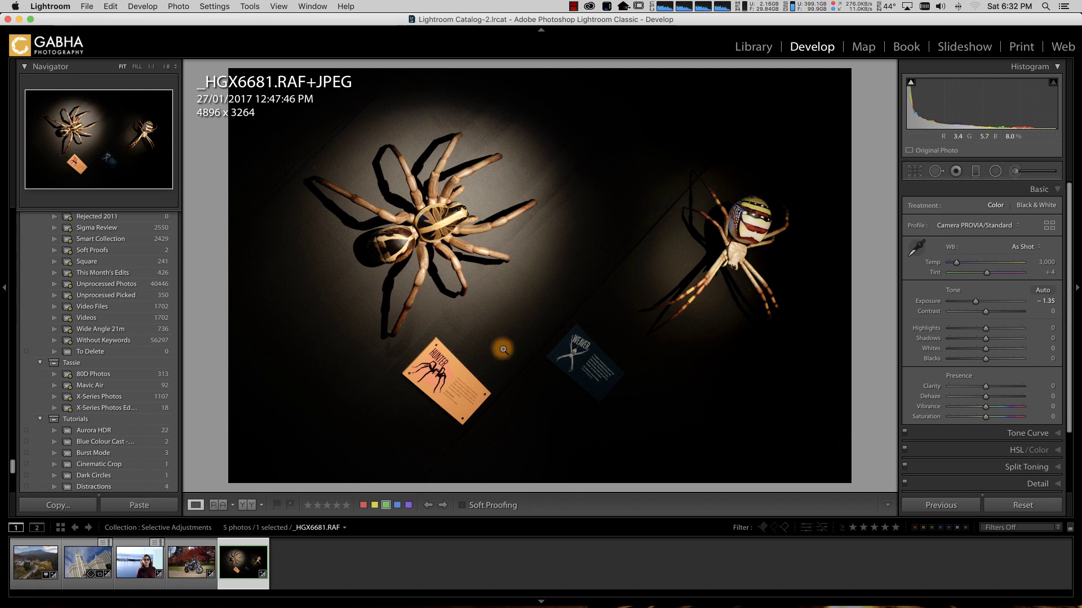
Draw a new radial filter over the water in the portrait photo _HGX2543, with exposure -1.05 and inversion turned off.
{"action": "left_click", "coordinate": [125, 561]}
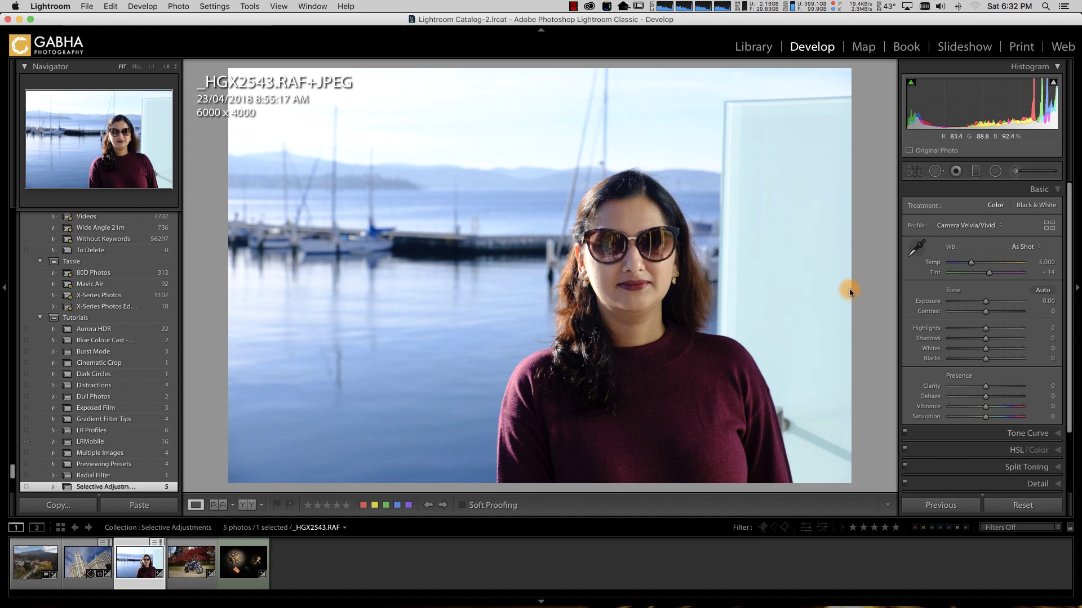
{"action": "left_click", "coordinate": [995, 172]}
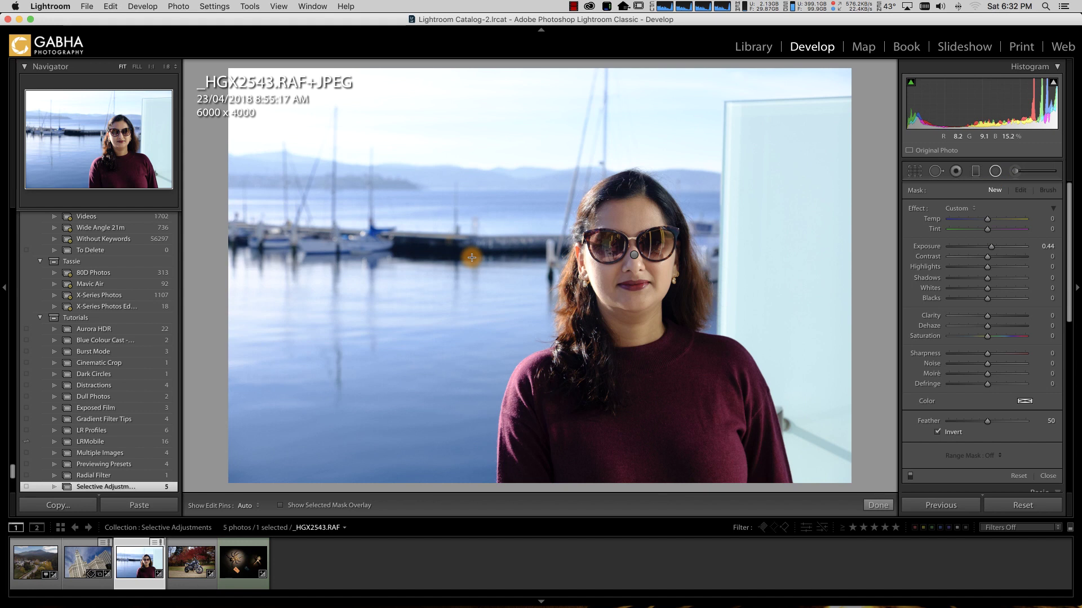
{"action": "left_click_drag", "start_coordinate": [472, 257], "coordinate": [661, 450]}
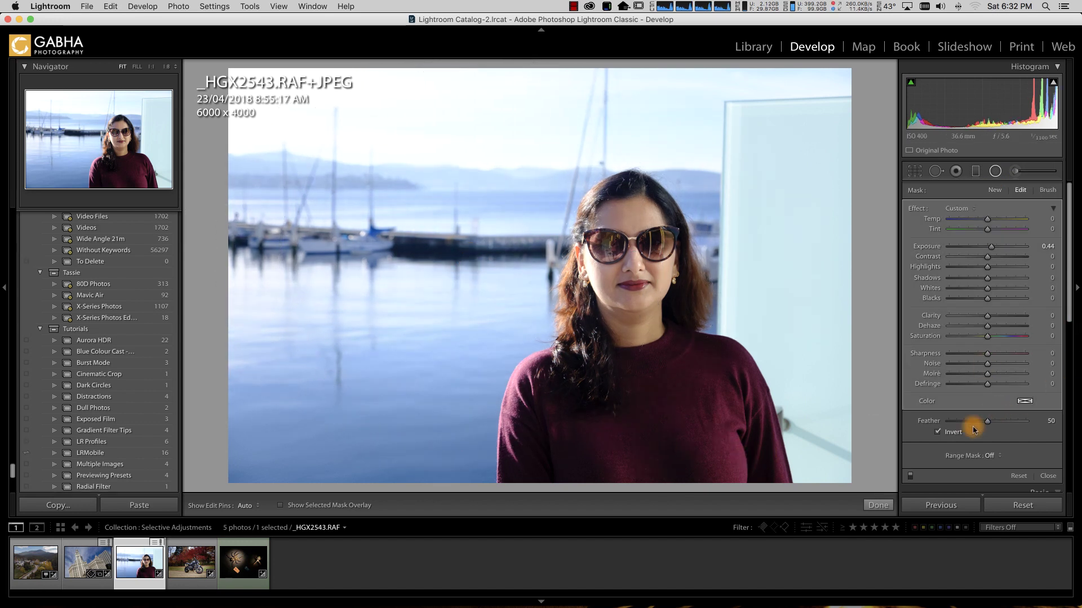
{"action": "left_click_drag", "start_coordinate": [991, 246], "coordinate": [977, 252]}
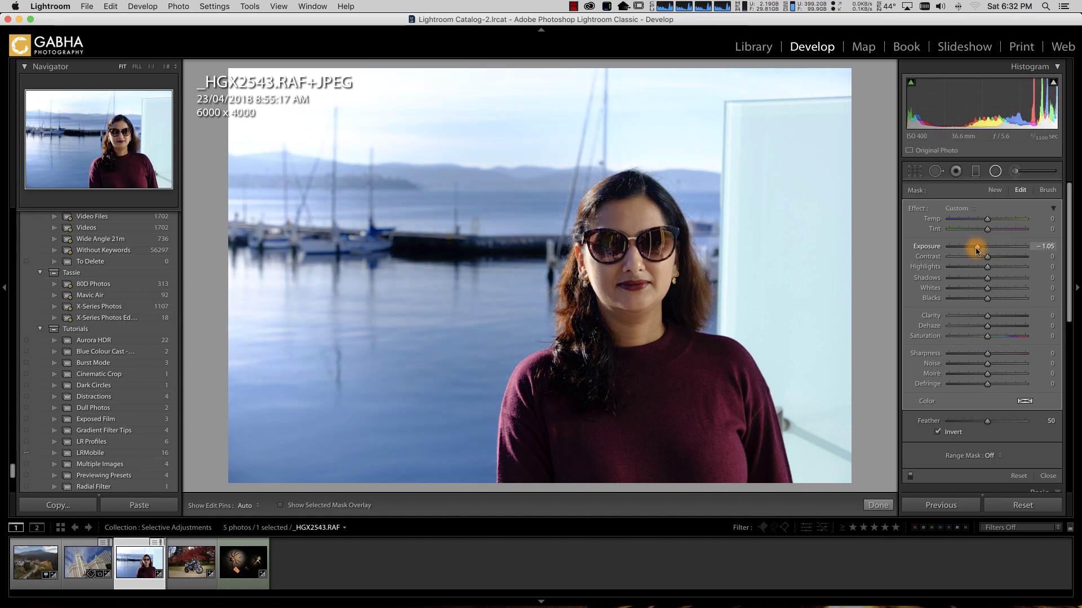
{"action": "left_click", "coordinate": [953, 432]}
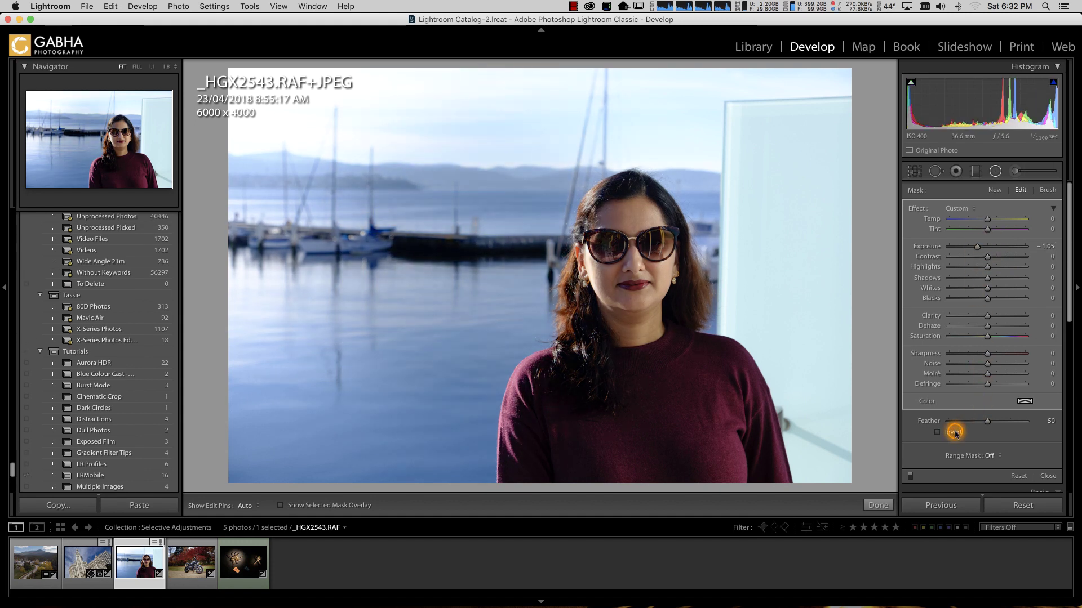
Move the new radial filter onto the woman, enlarge its ellipse slightly, and recentre it on her face.
{"action": "left_click_drag", "start_coordinate": [469, 256], "coordinate": [637, 293]}
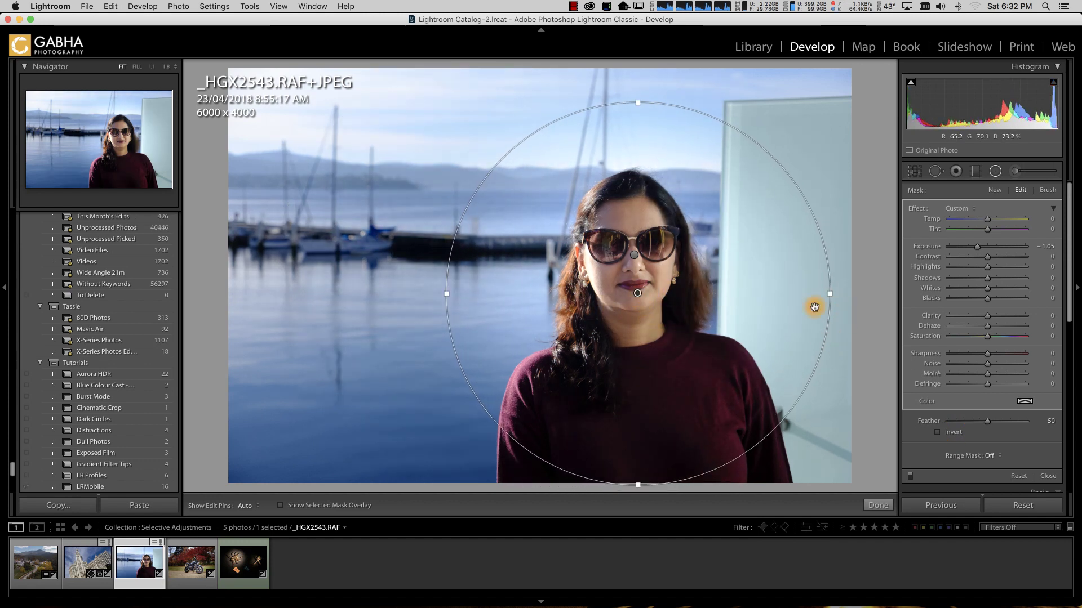
{"action": "left_click_drag", "start_coordinate": [834, 294], "coordinate": [833, 294]}
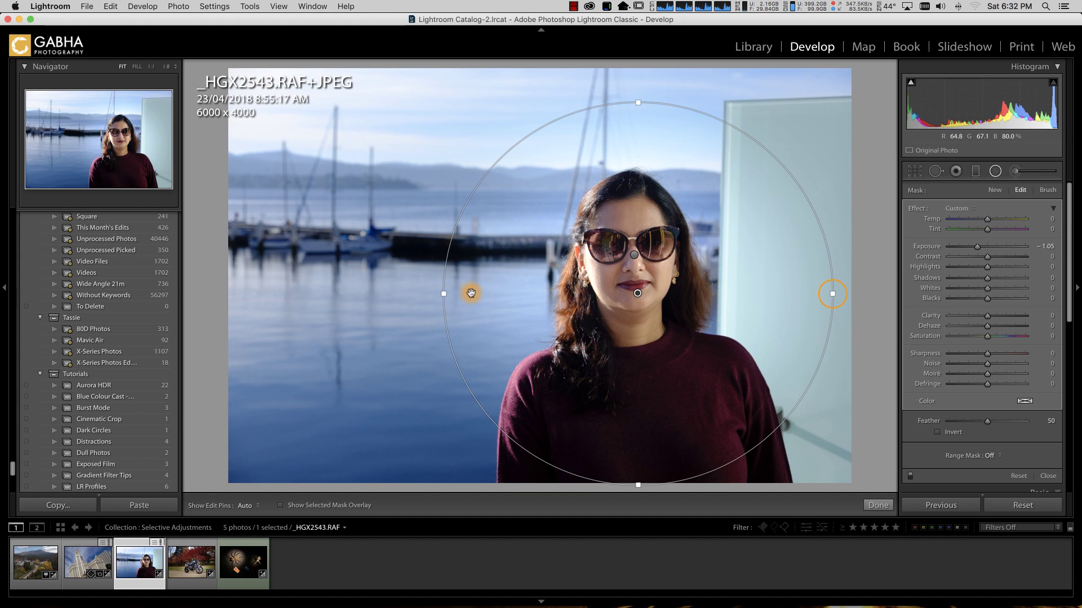
{"action": "left_click_drag", "start_coordinate": [446, 292], "coordinate": [441, 294]}
{"action": "left_click_drag", "start_coordinate": [637, 104], "coordinate": [637, 98]}
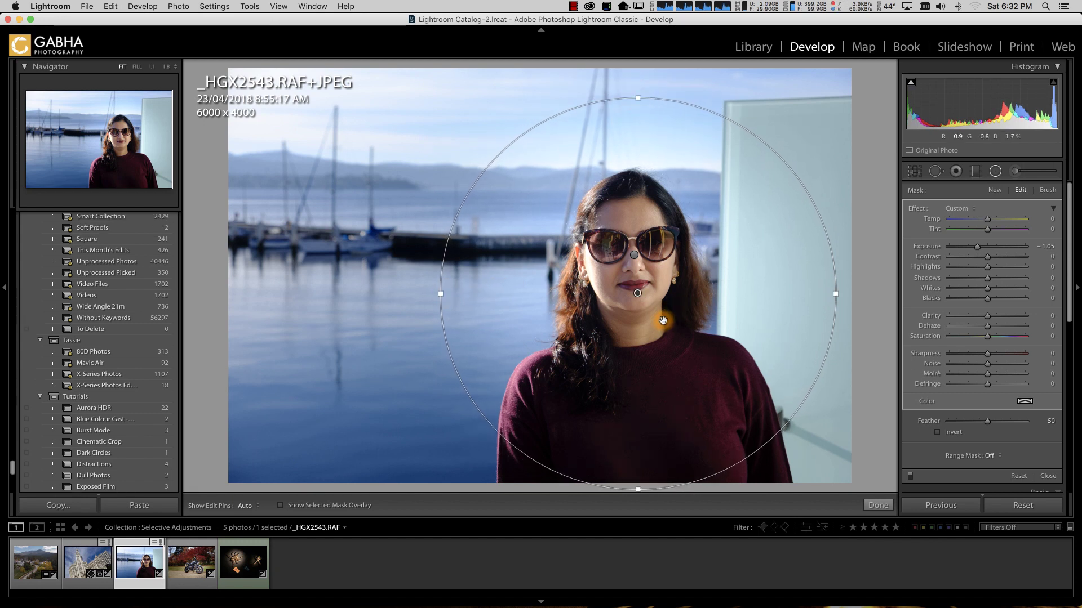
{"action": "left_click_drag", "start_coordinate": [663, 320], "coordinate": [661, 291]}
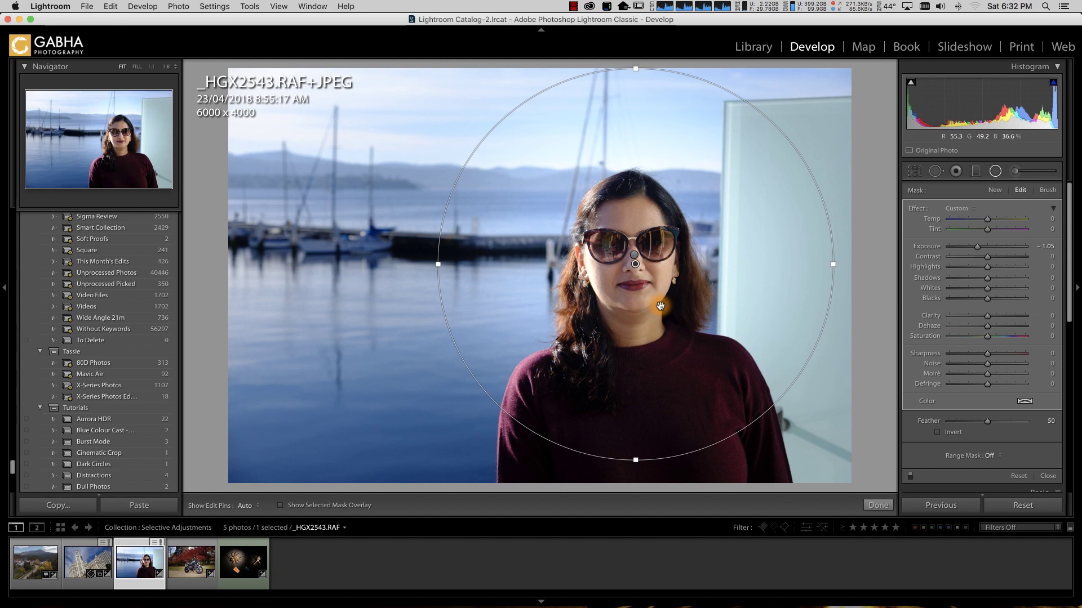
Finish the portrait's radial filter and compare the edited photo with the original.
{"action": "left_click", "coordinate": [877, 508]}
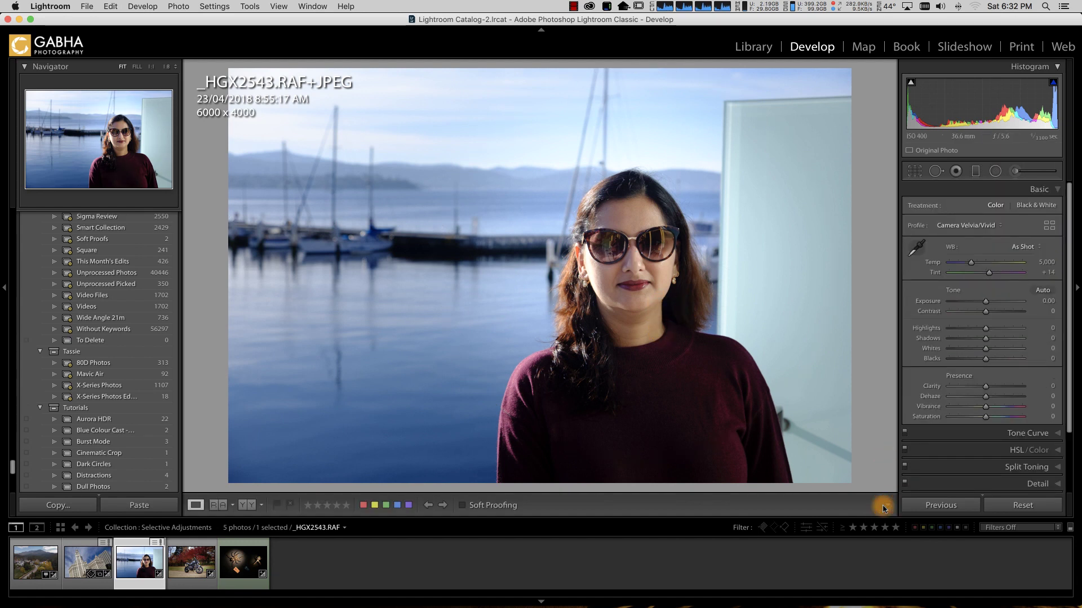
{"action": "key", "text": "backslash"}
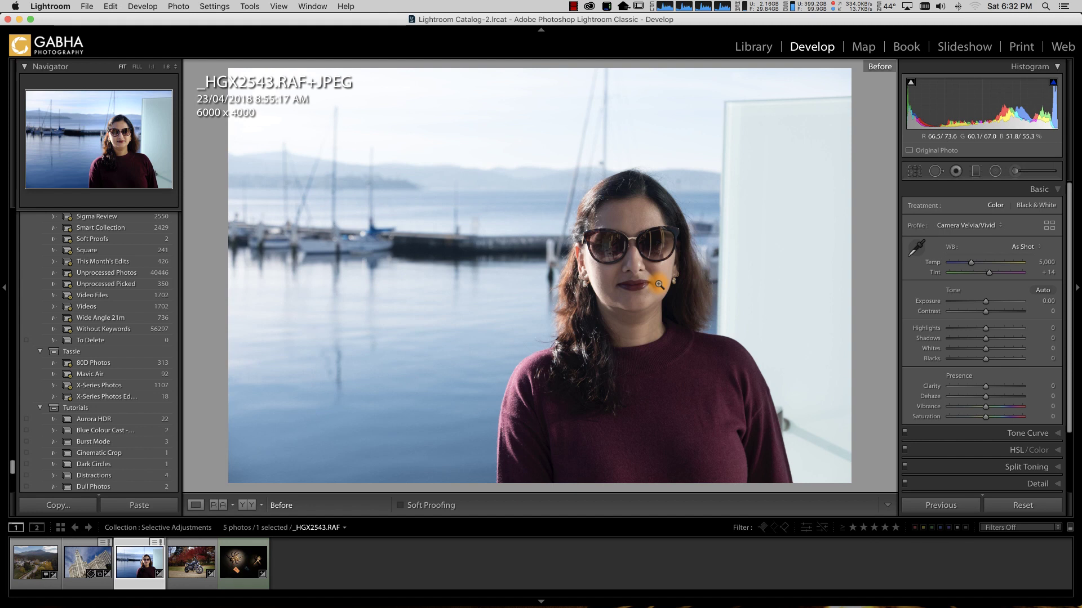
{"action": "key", "text": "backslash"}
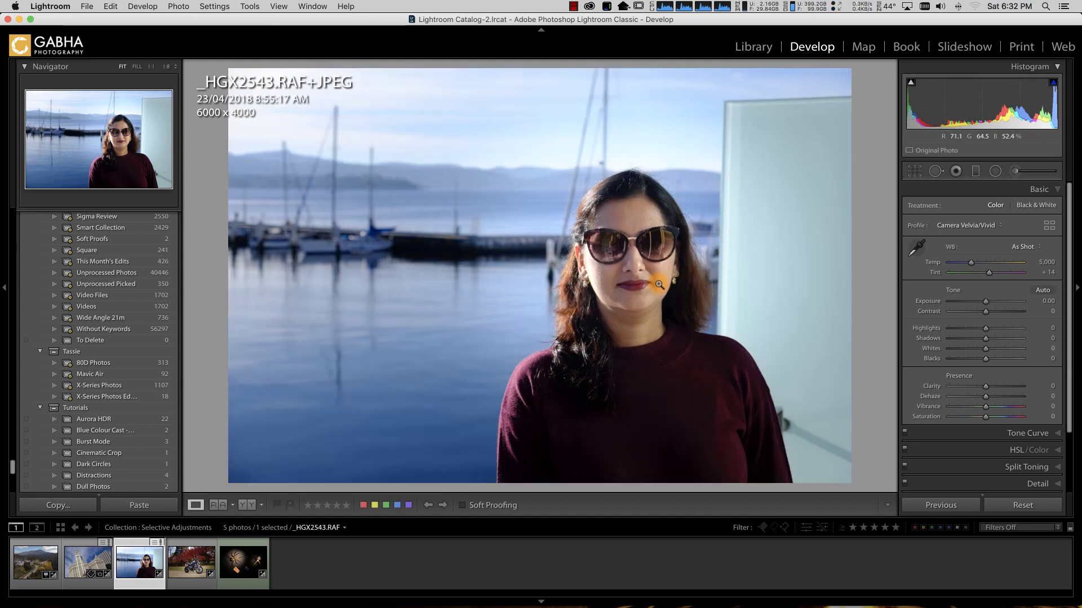